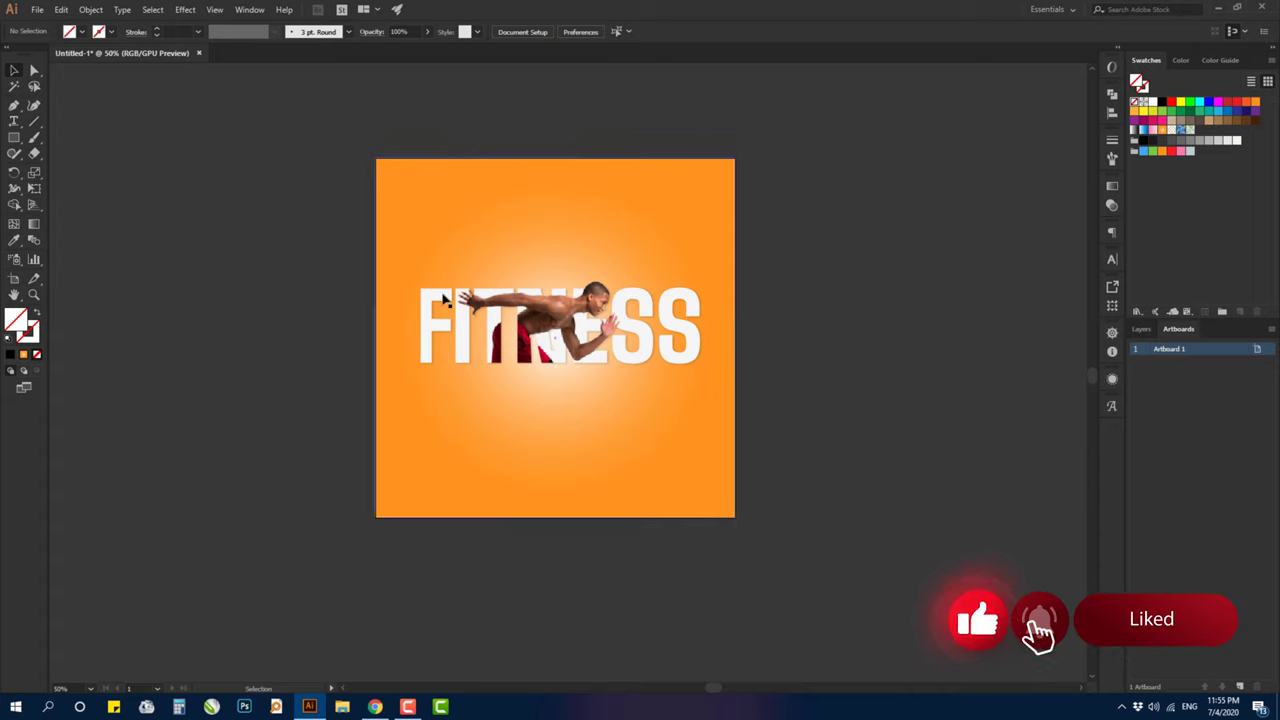
Step: Select the finished FITNESS clip group to inspect the completed artwork
click(567, 306)
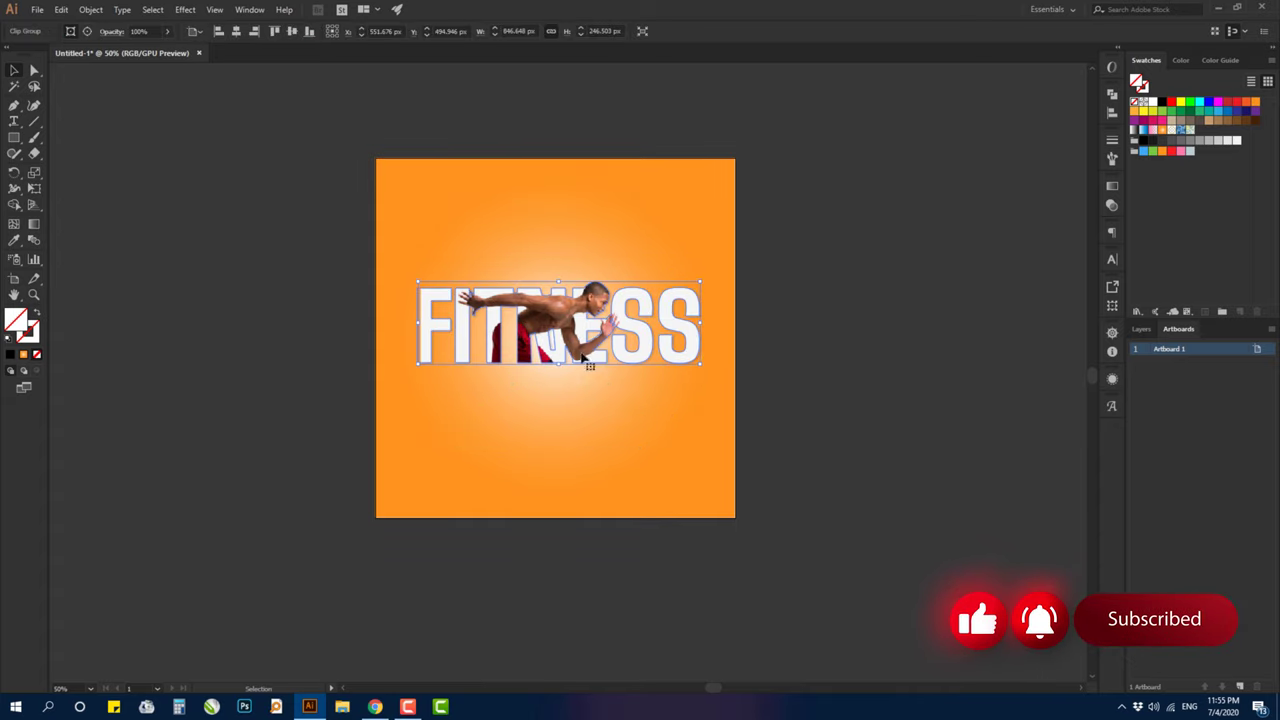
click(856, 216)
click(520, 360)
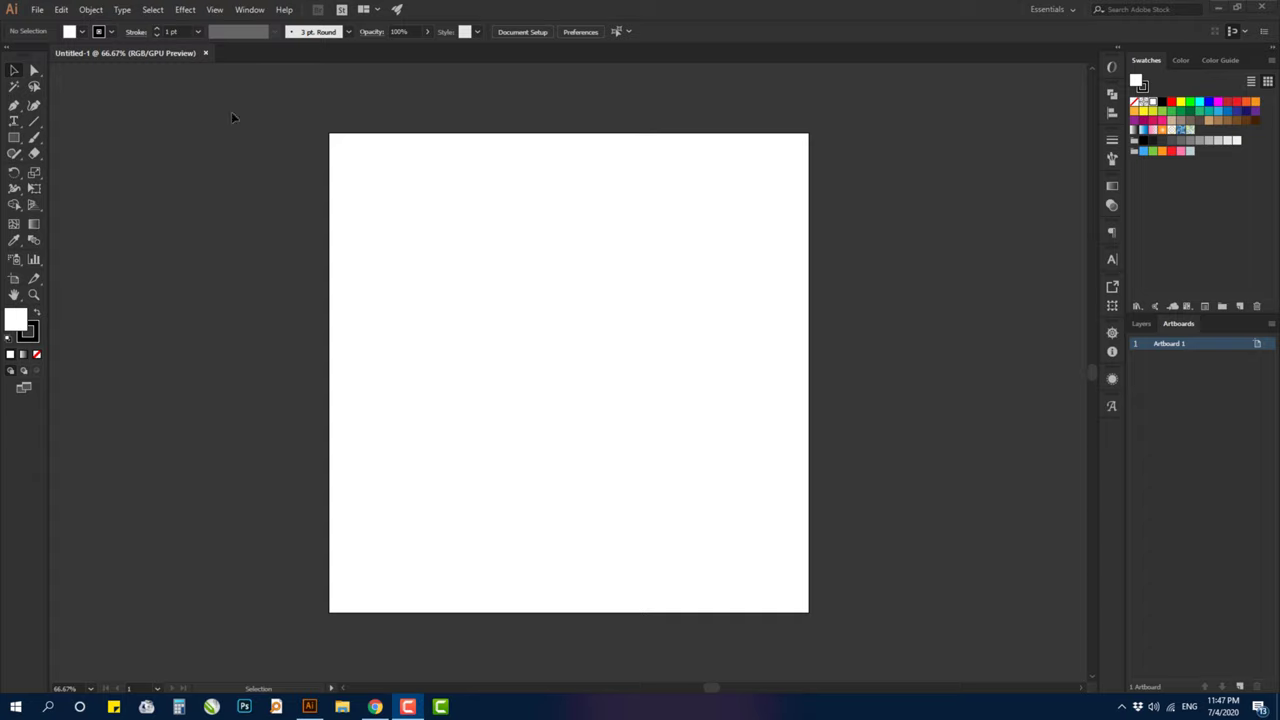
Step: Drag the running-man PNG from the desktop into the document and centre it on the artboard
click(1237, 10)
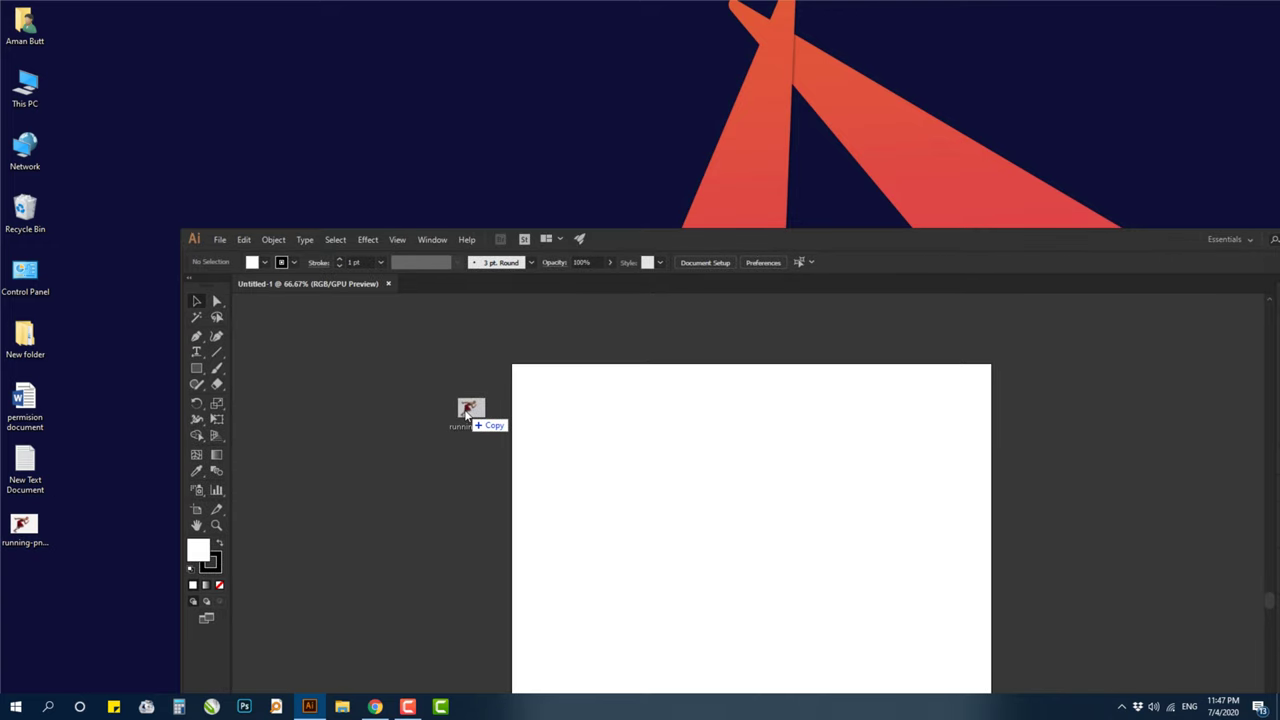
drag(22, 528, 482, 402)
double_click(702, 234)
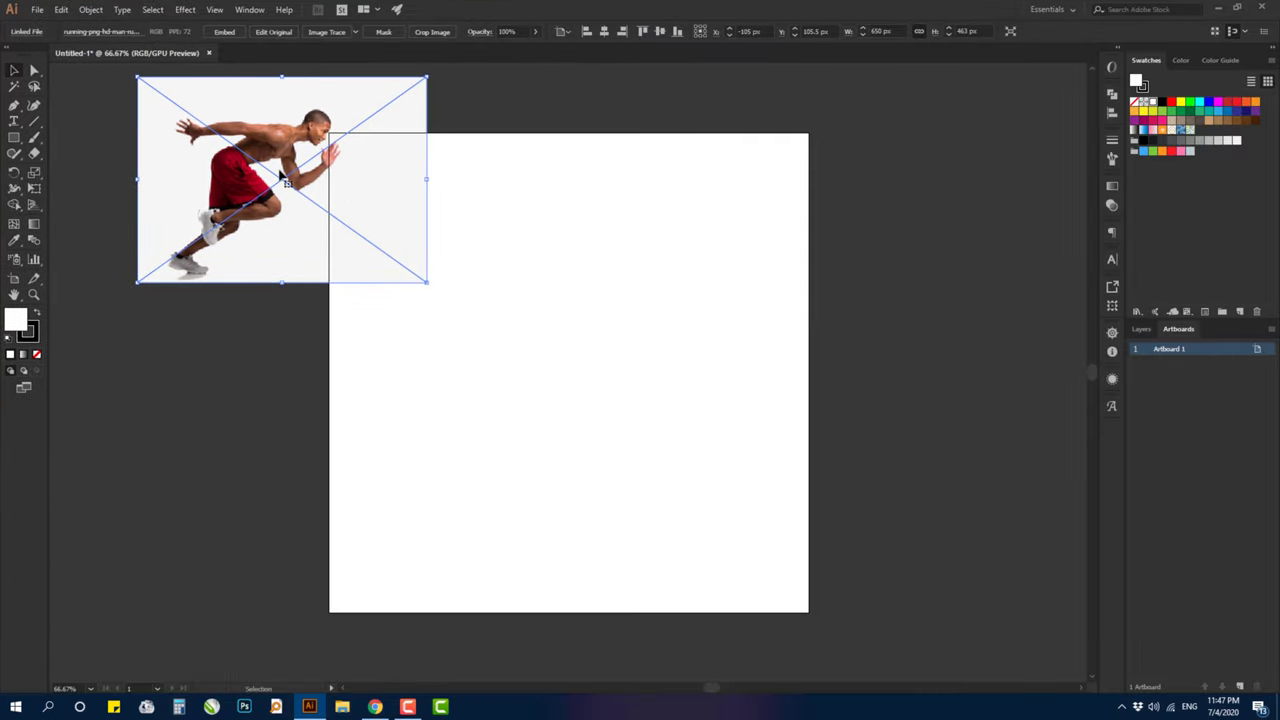
drag(280, 173, 577, 326)
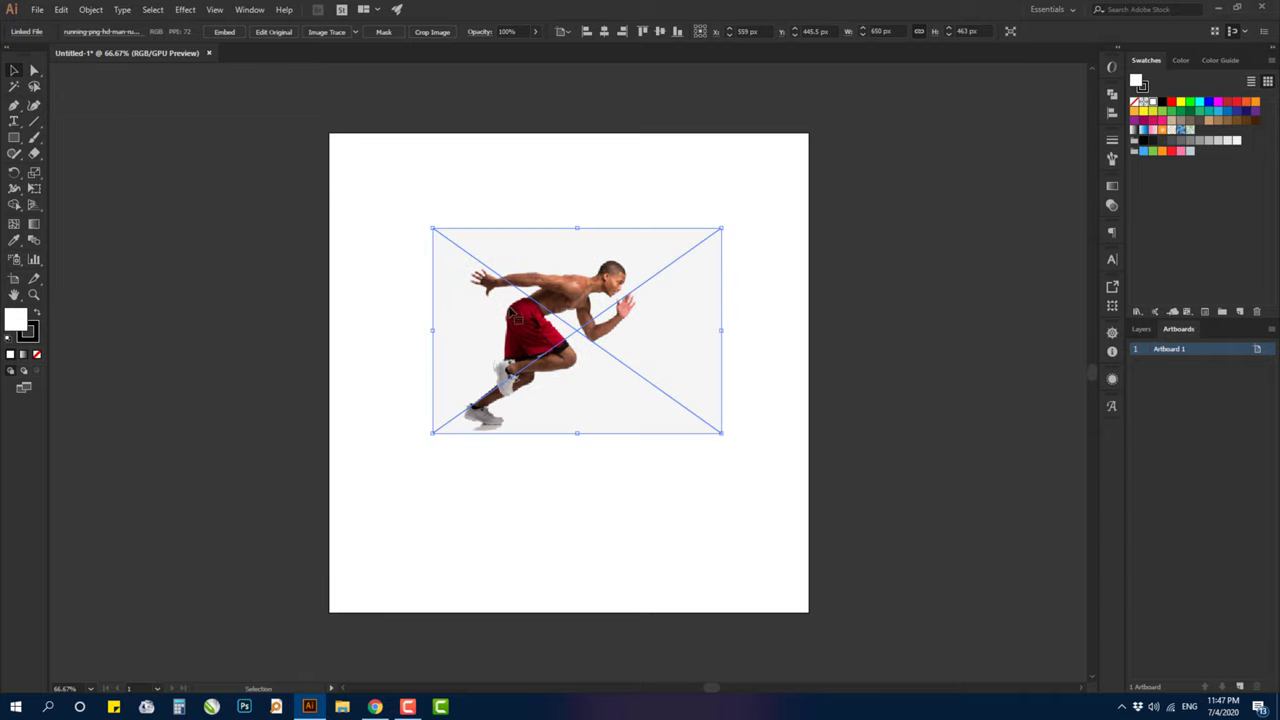
click(247, 244)
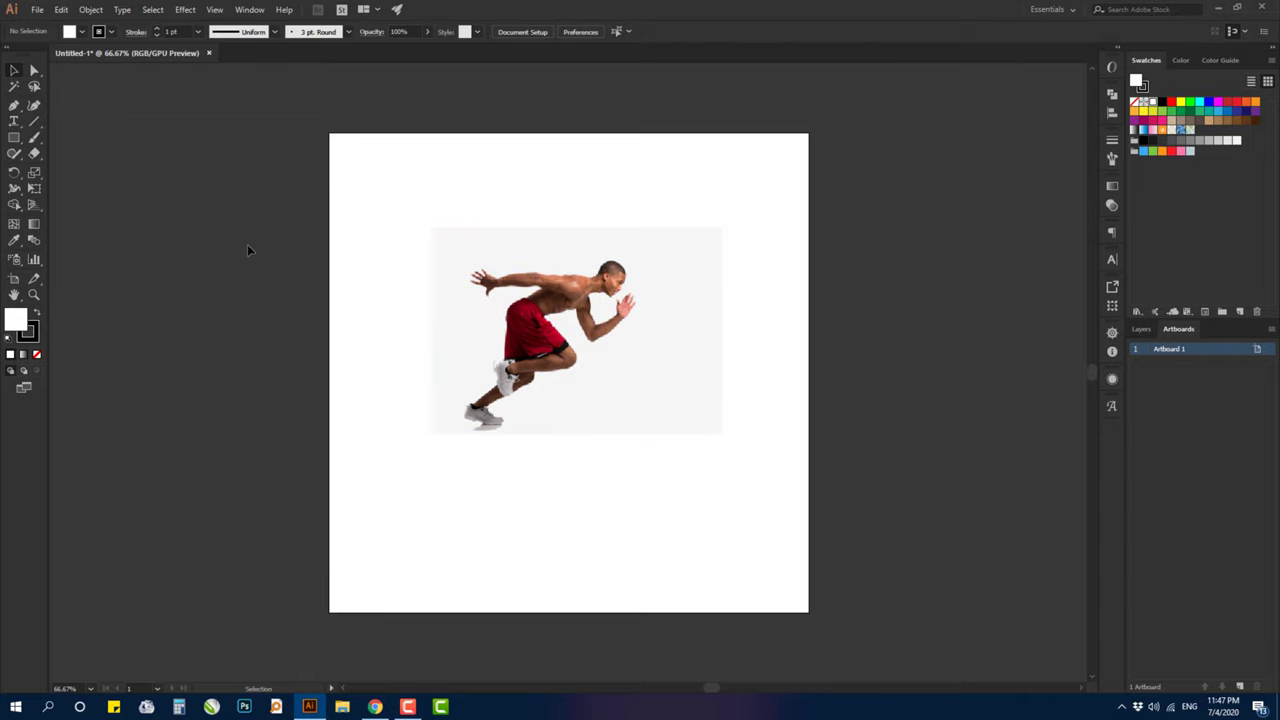
Step: Type FITNESS above the runner, scale it up large and move it to the artboard's top
click(13, 122)
click(480, 196)
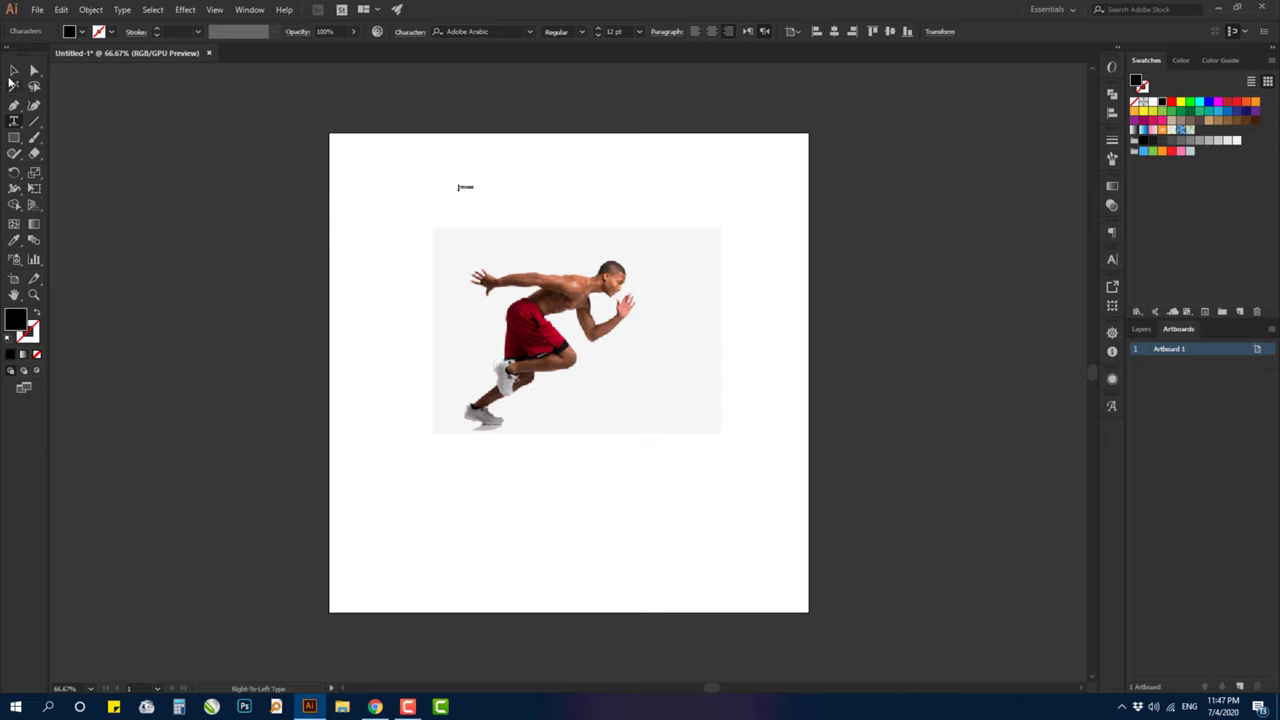
click(13, 71)
drag(462, 190, 728, 375)
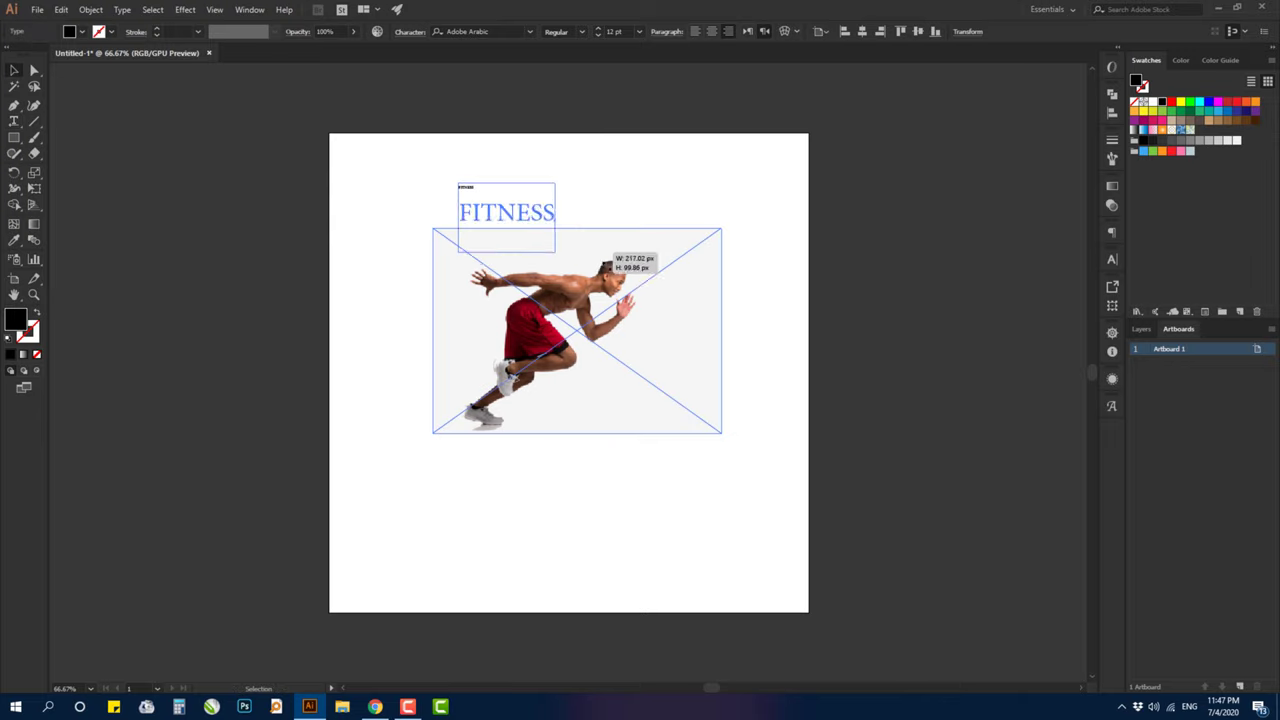
drag(578, 252, 578, 172)
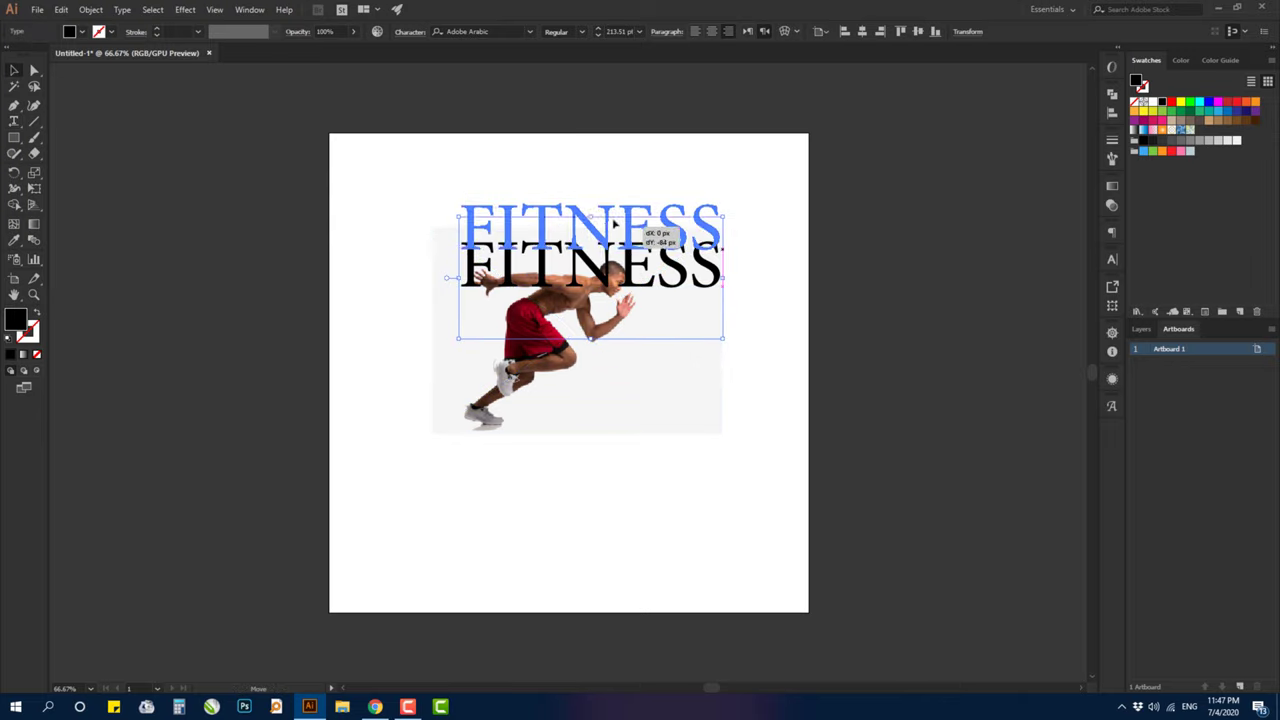
scroll(499, 83, right, 5)
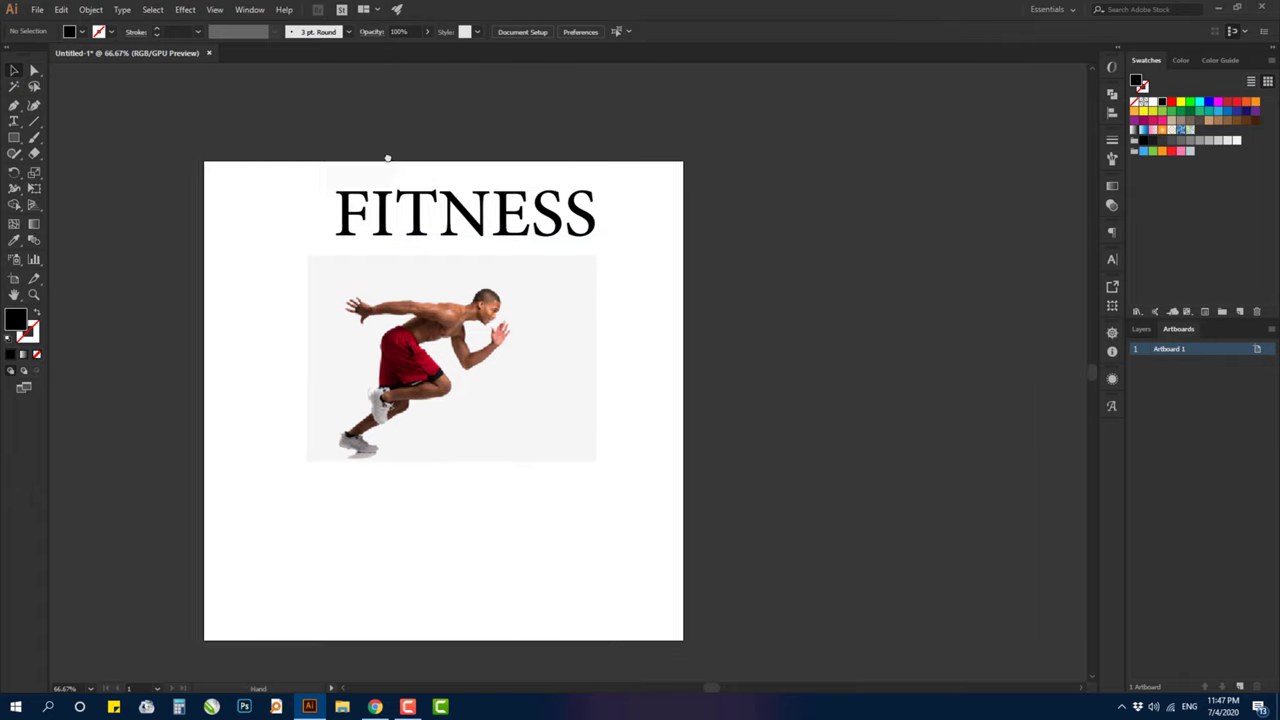
Step: Set FITNESS in Big Shoulders Text Black and drag it down across the runner photo
click(511, 32)
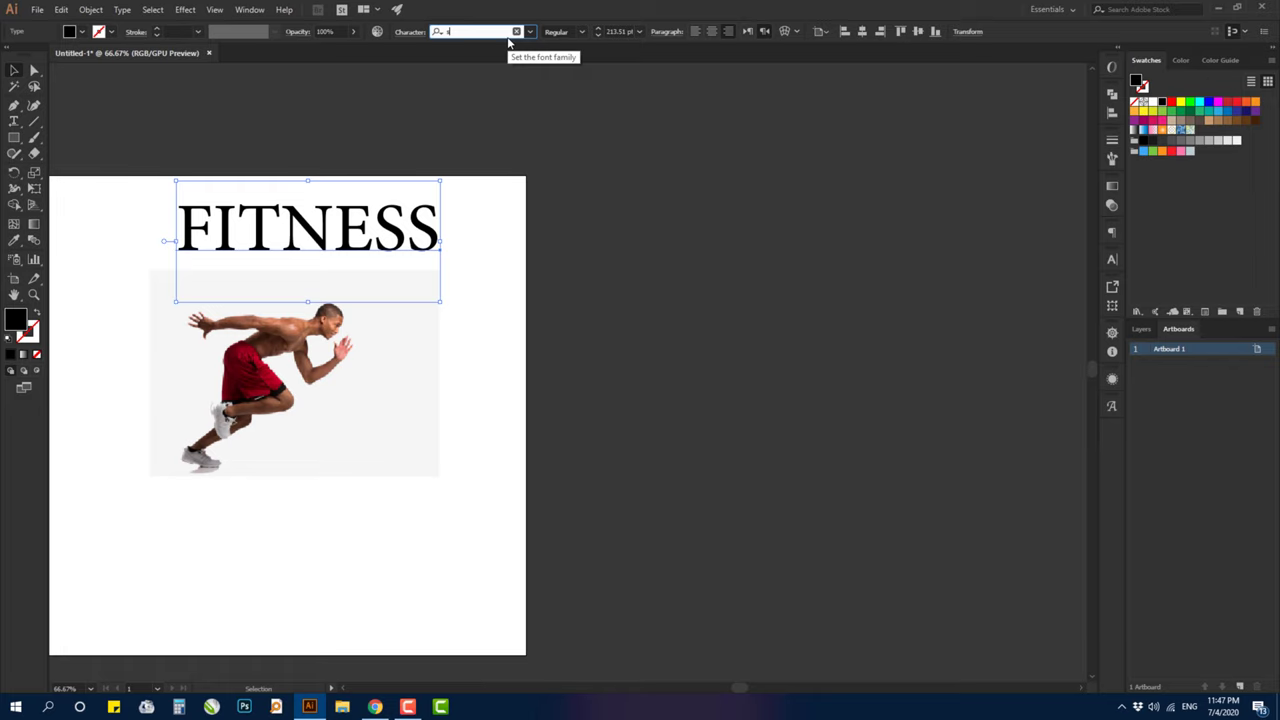
text(houlder)
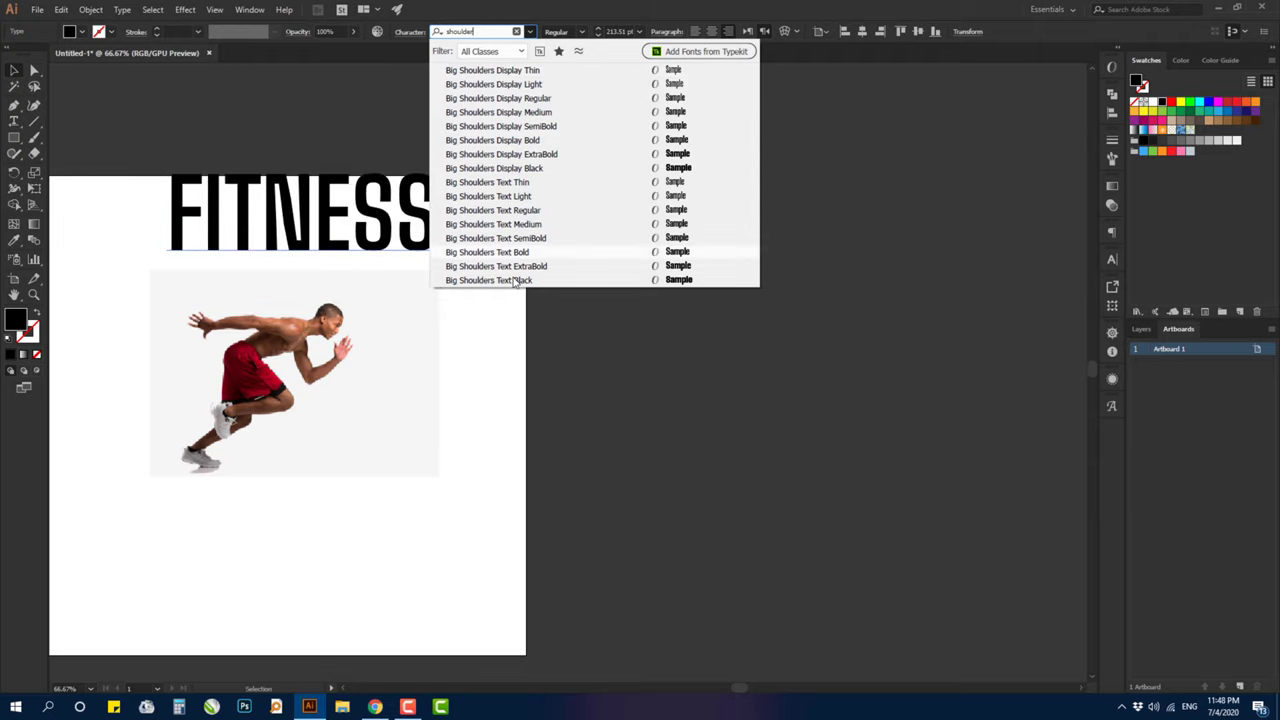
click(514, 281)
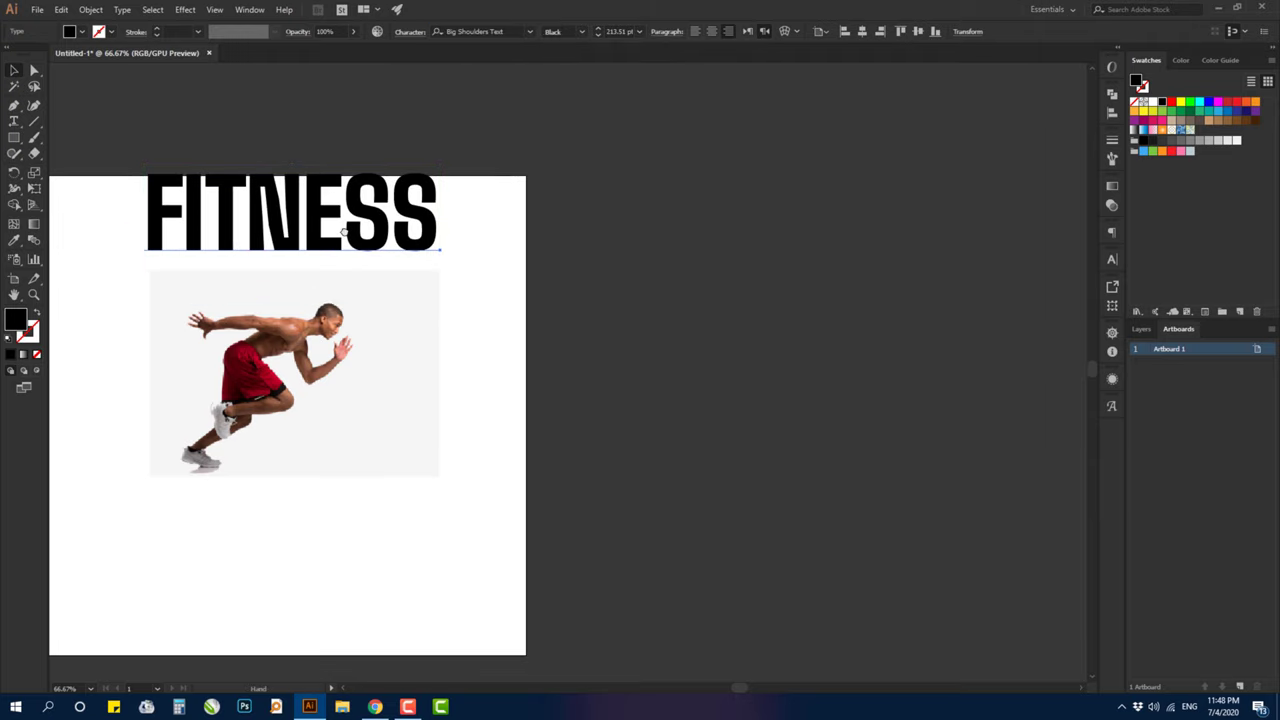
mouse_move(365, 232)
mouse_down()
mouse_move(480, 162)
mouse_move(465, 268)
mouse_up()
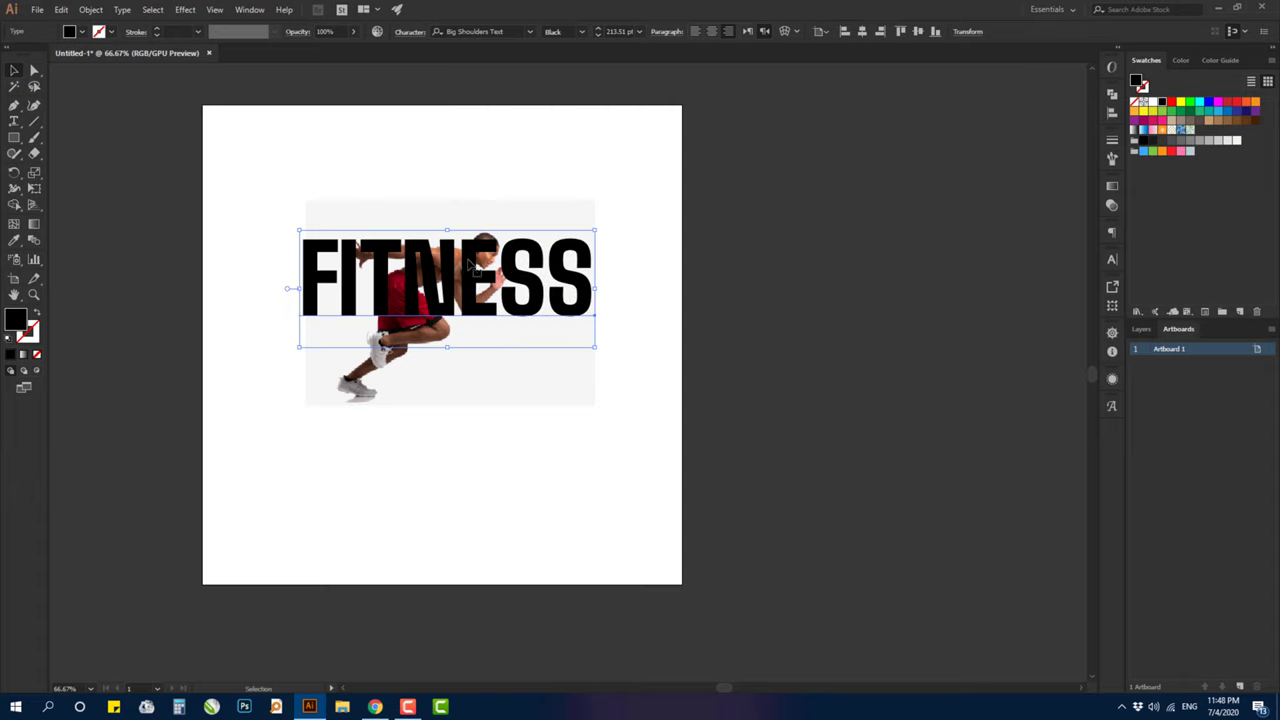
Step: Convert FITNESS to outlines and nudge the runner photo slightly higher behind the letters
right_click(468, 262)
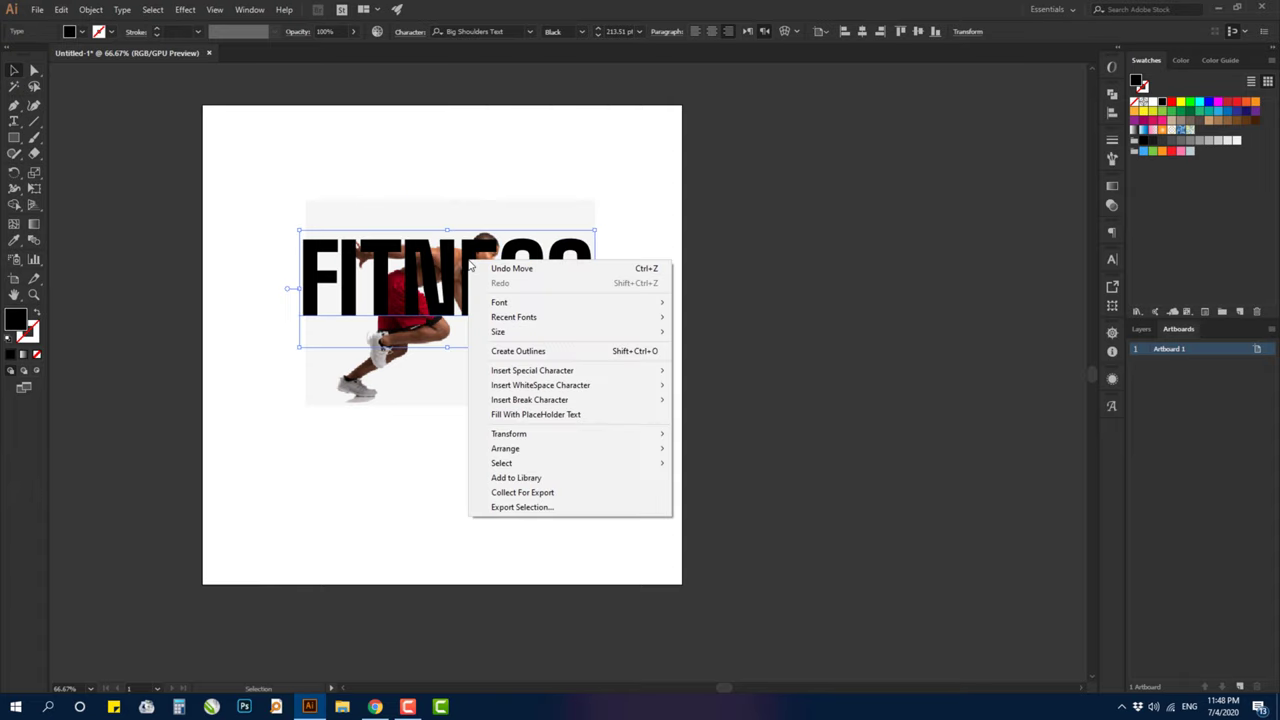
click(522, 352)
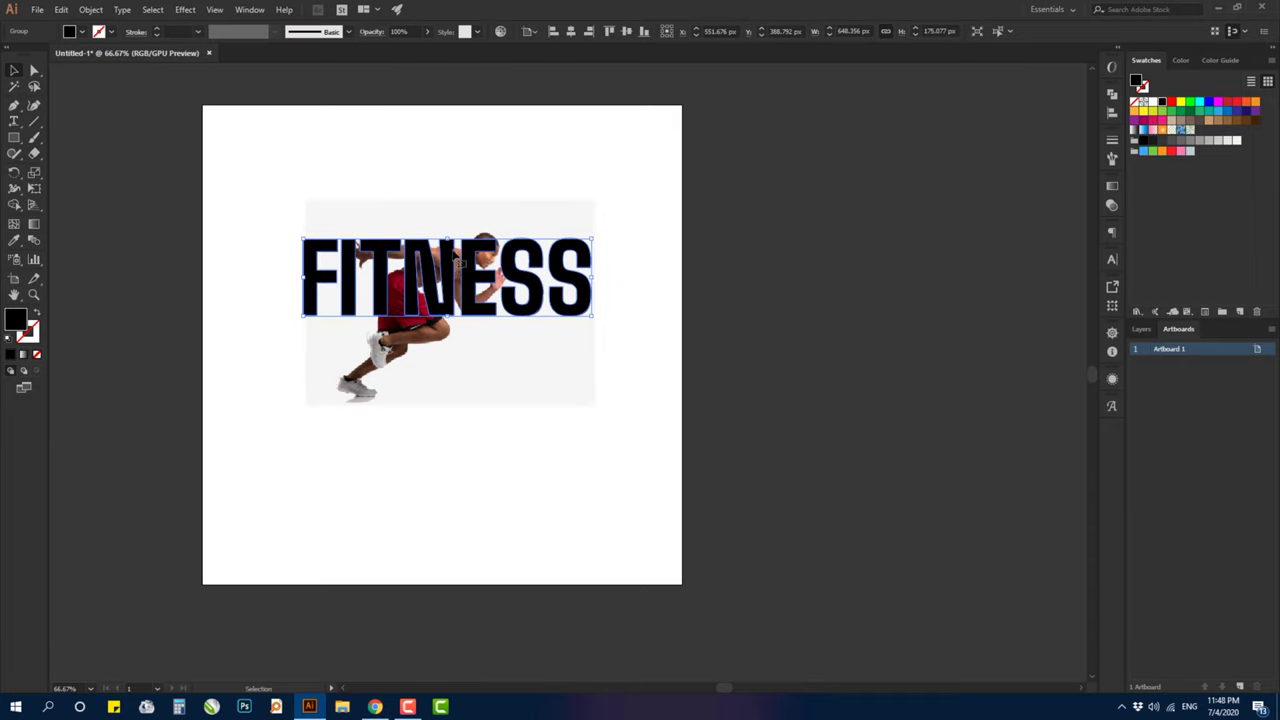
click(449, 163)
click(508, 228)
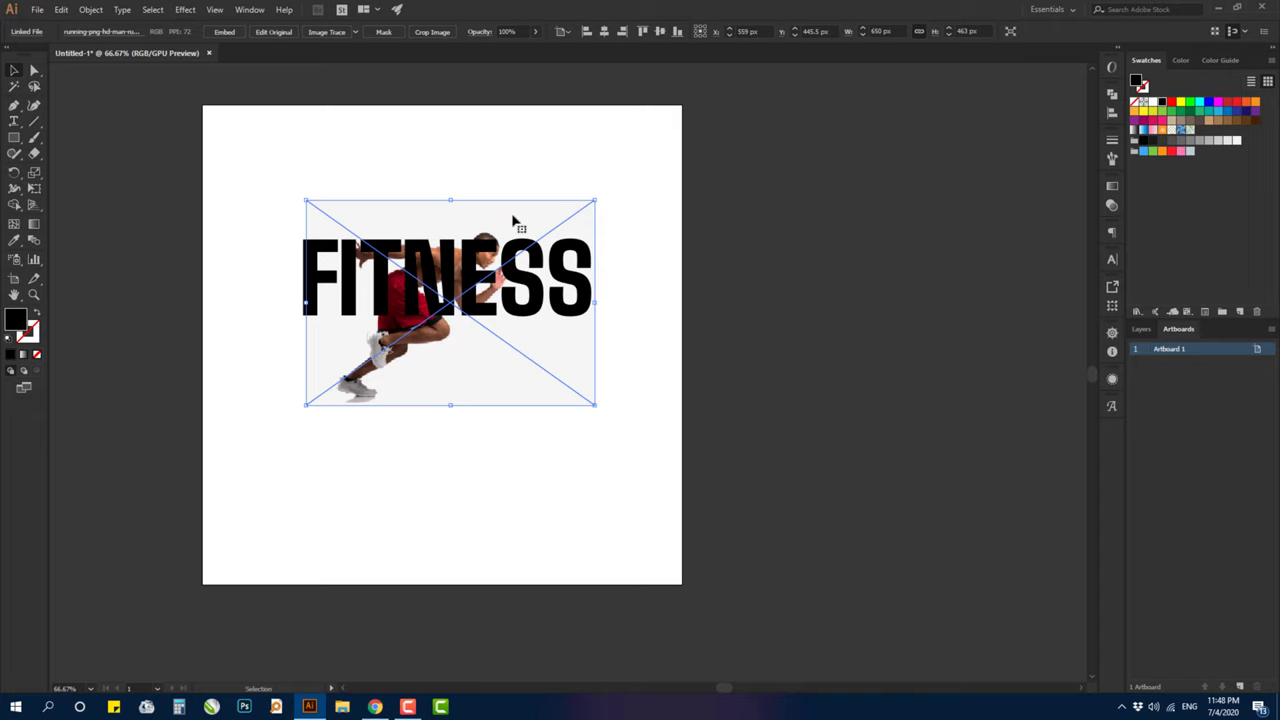
drag(513, 220, 520, 215)
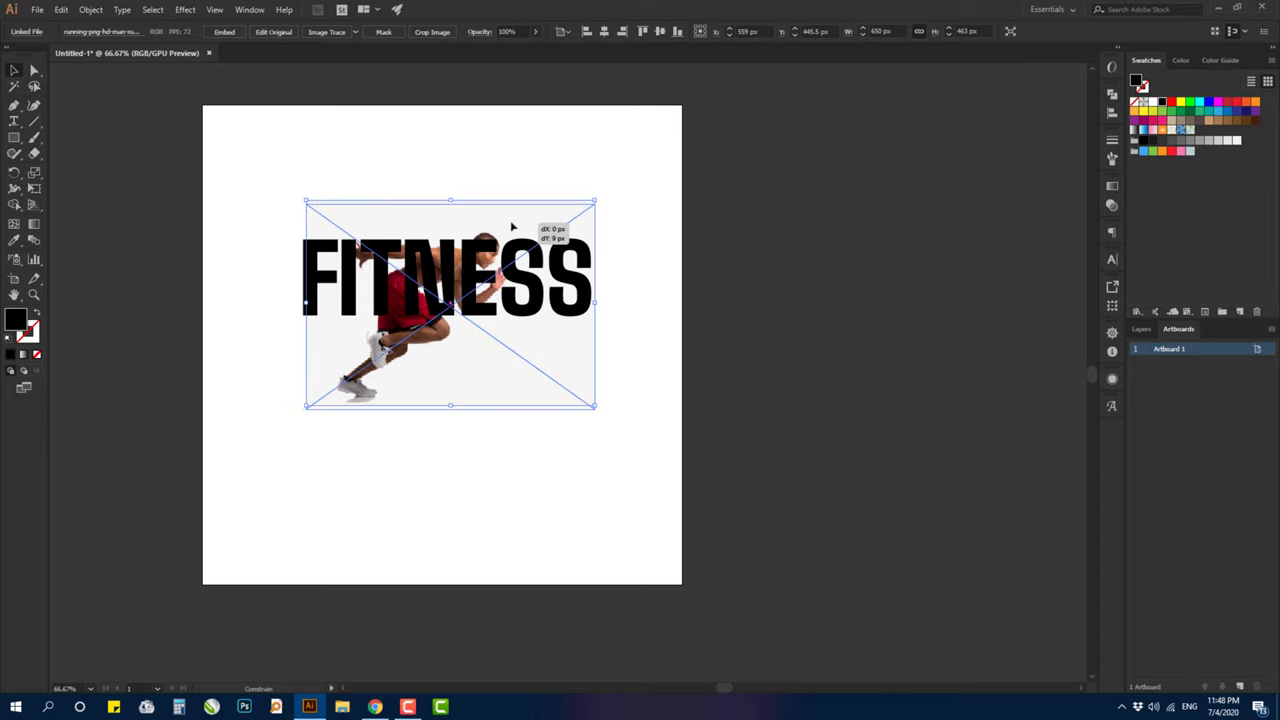
drag(511, 224, 512, 228)
drag(434, 393, 437, 382)
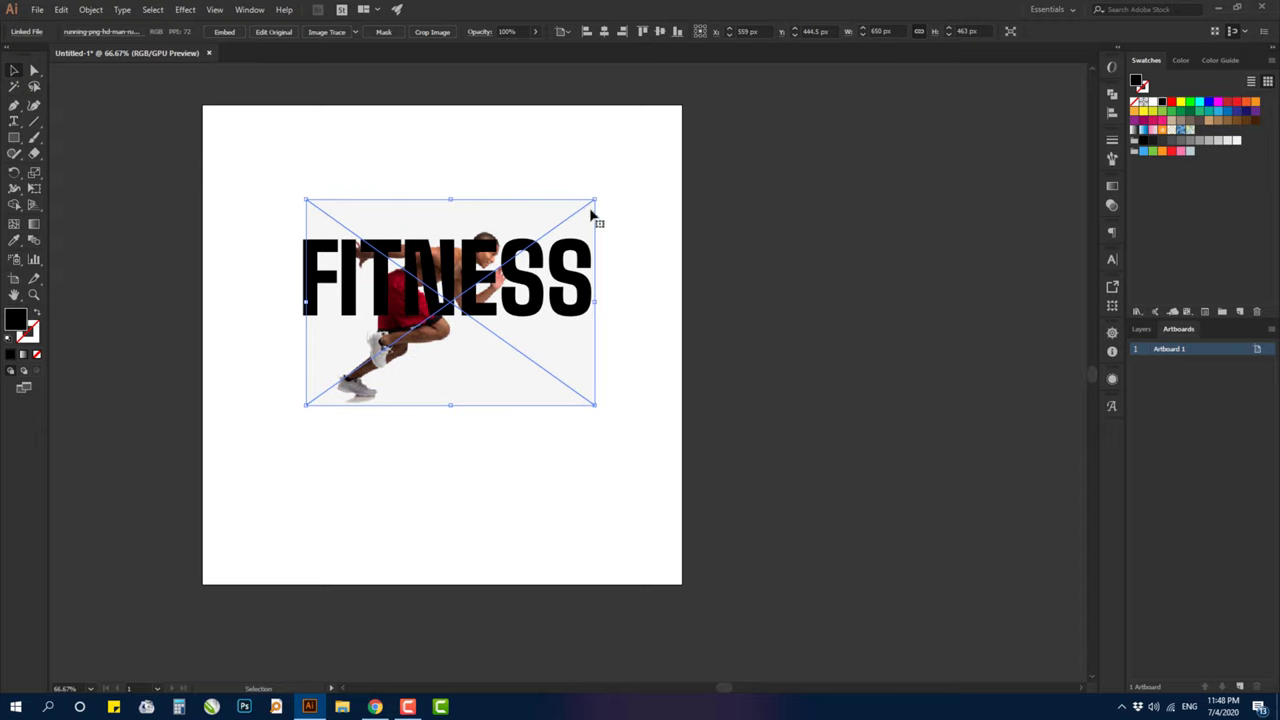
click(418, 167)
Step: Zoom in on the letters and the runner's face, discarding a stray starting anchor
key(z)
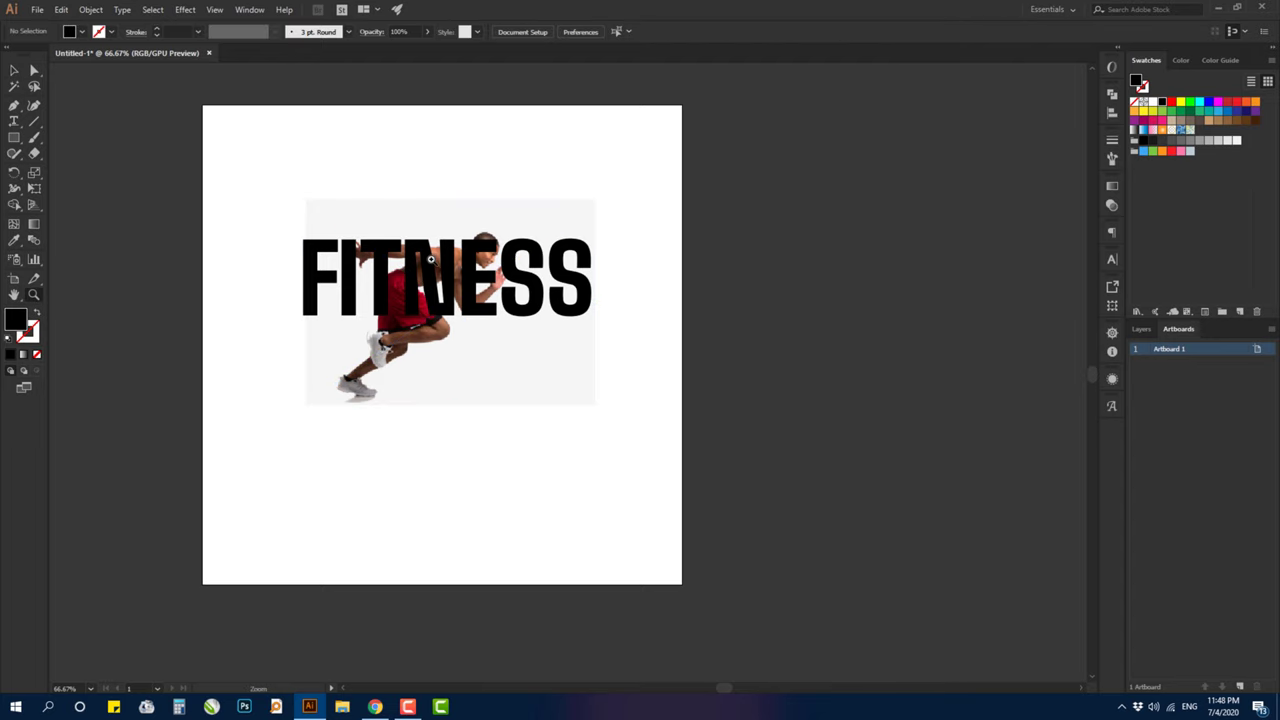
mouse_move(418, 167)
mouse_down()
mouse_move(550, 216)
mouse_move(700, 174)
mouse_up()
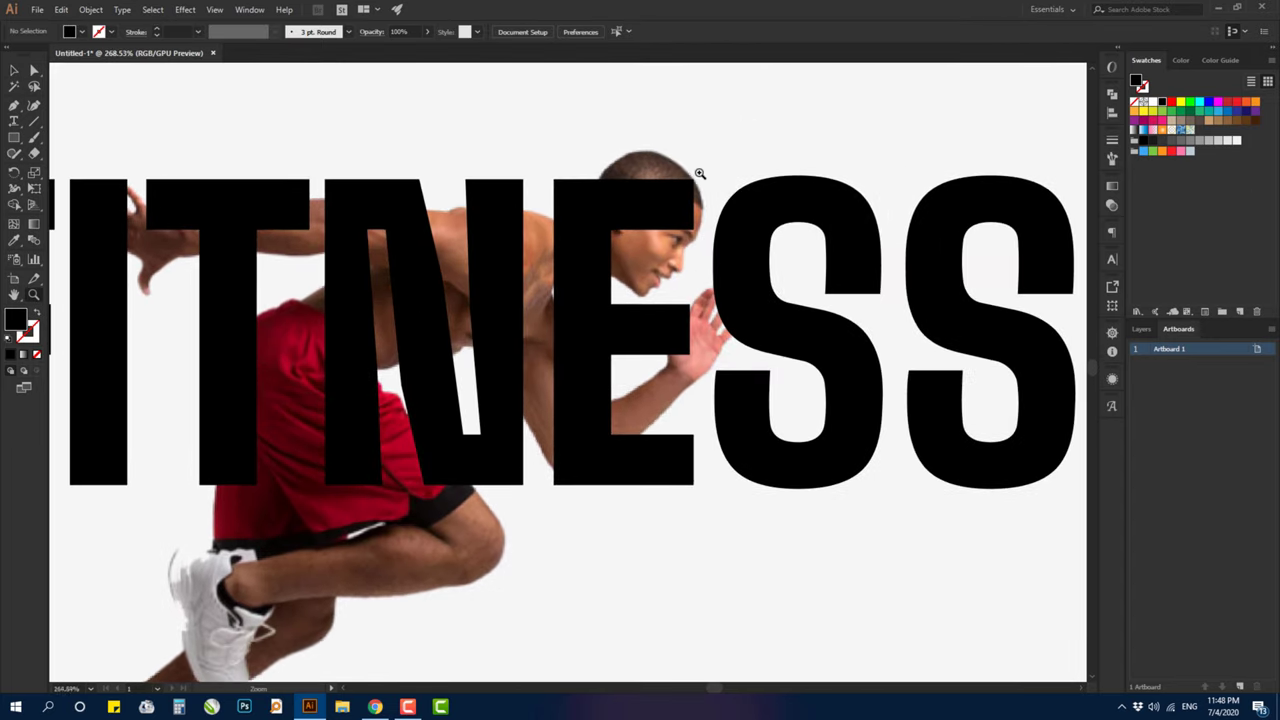
mouse_move(352, 241)
mouse_down()
mouse_move(423, 206)
mouse_move(554, 268)
mouse_up()
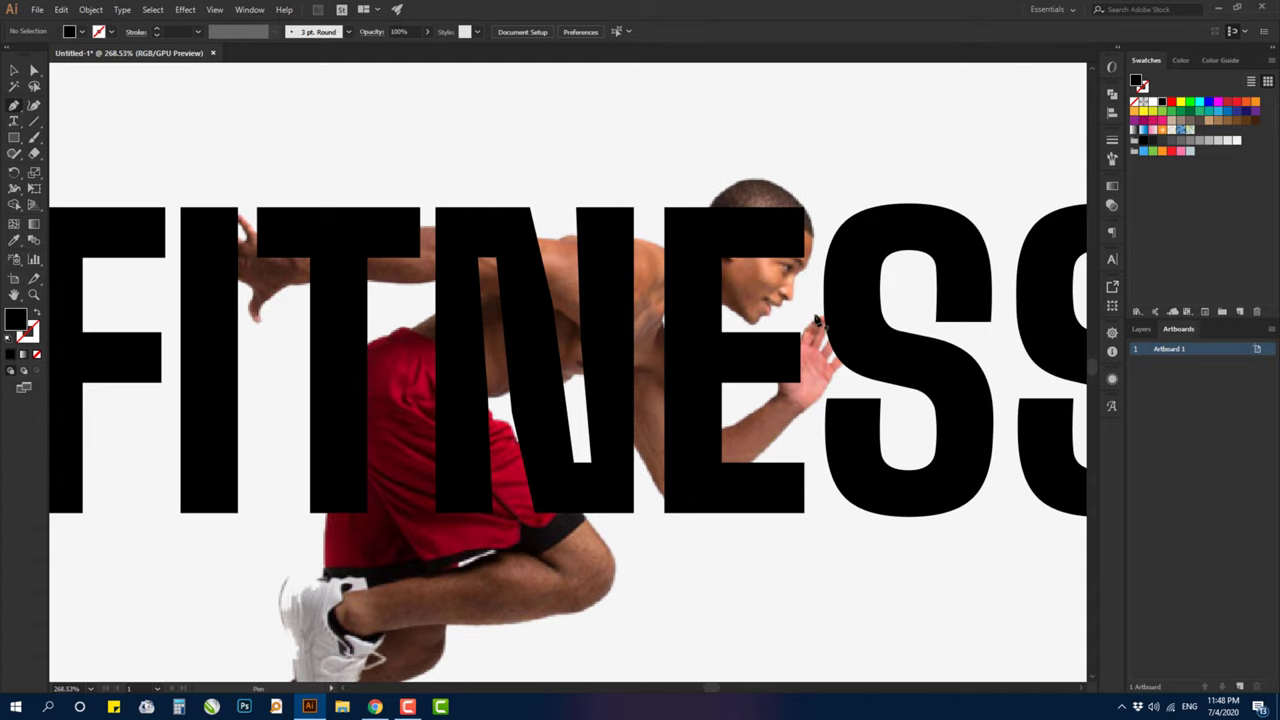
click(722, 307)
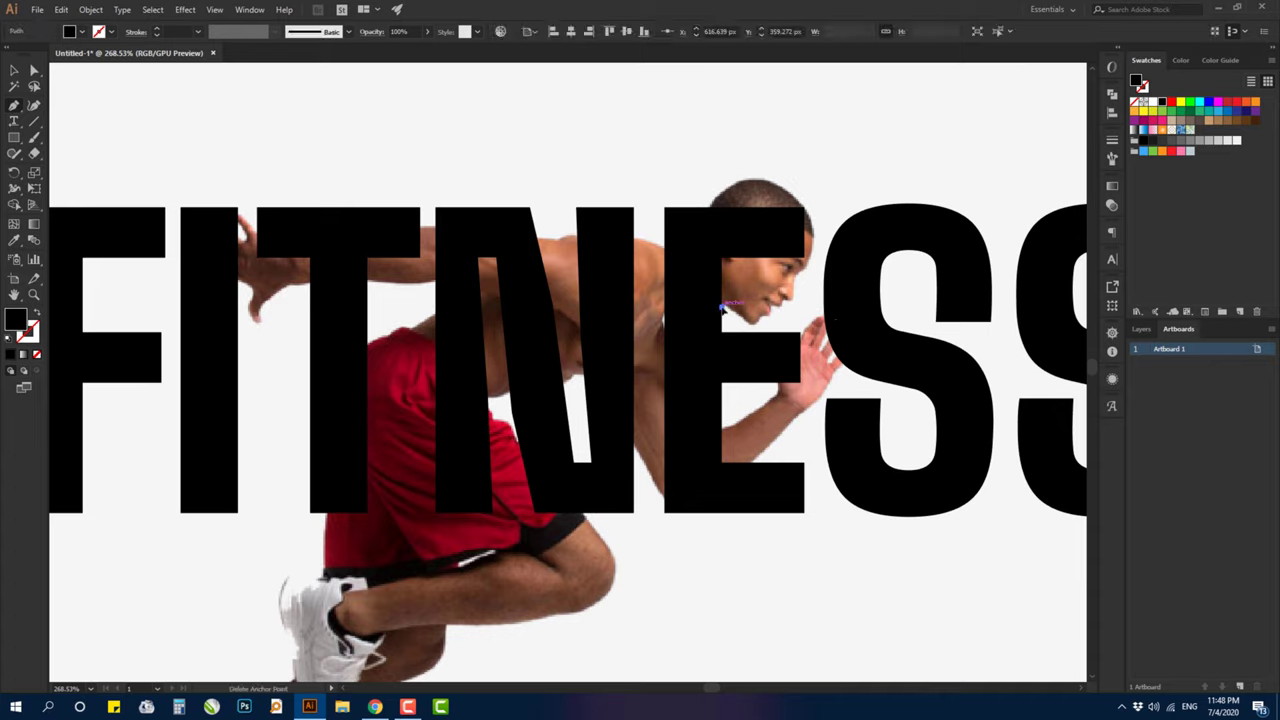
click(722, 308)
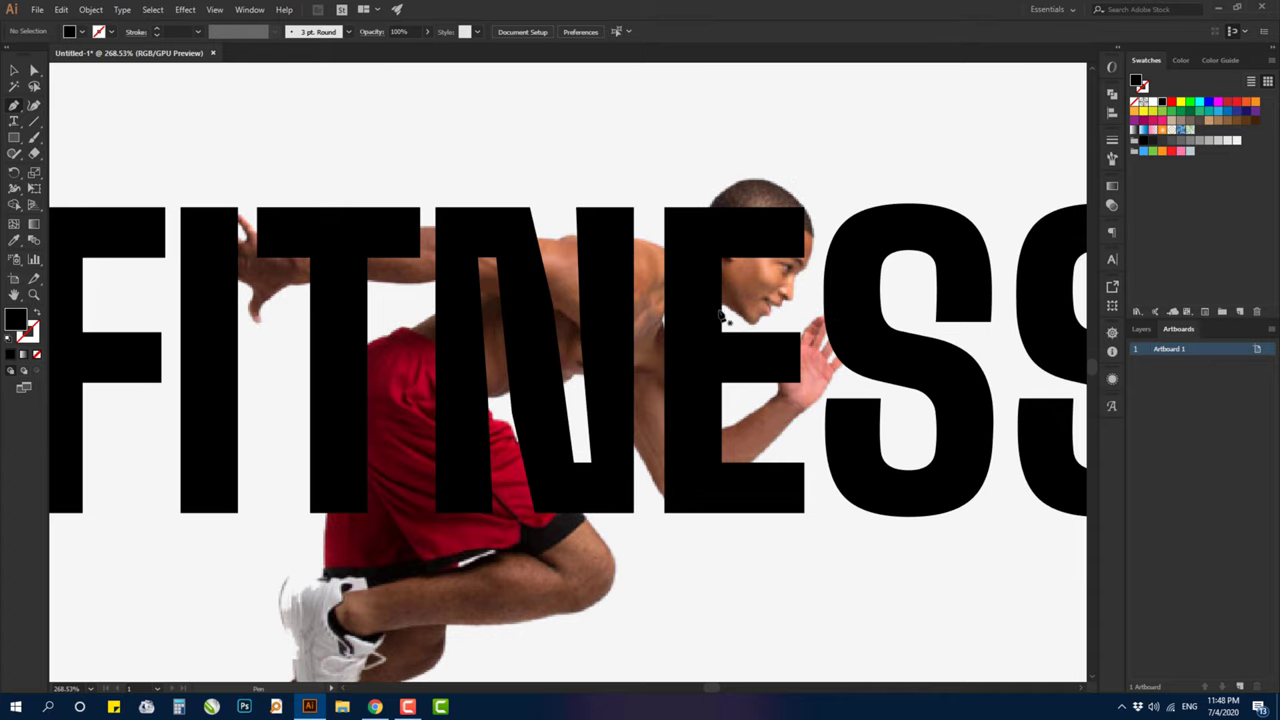
scroll(722, 310, up, 2)
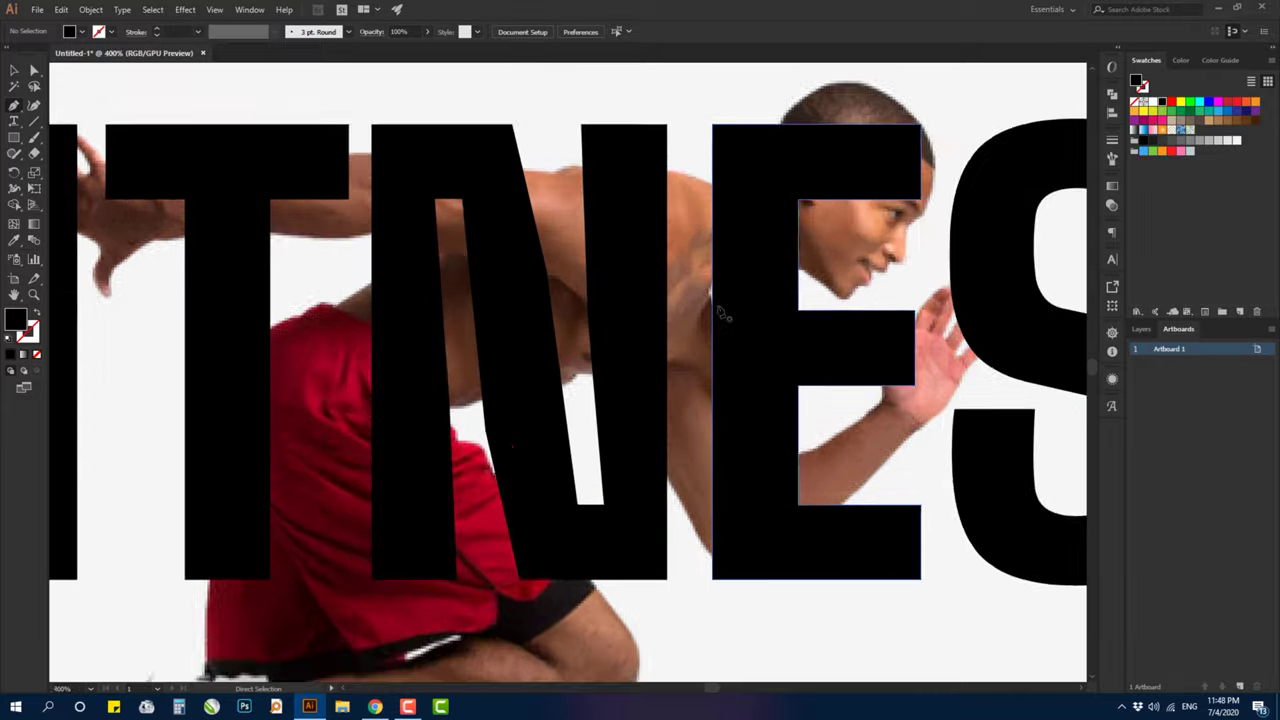
scroll(722, 310, up, 2)
mouse_move(865, 275)
mouse_down()
mouse_move(292, 423)
mouse_move(300, 445)
mouse_up()
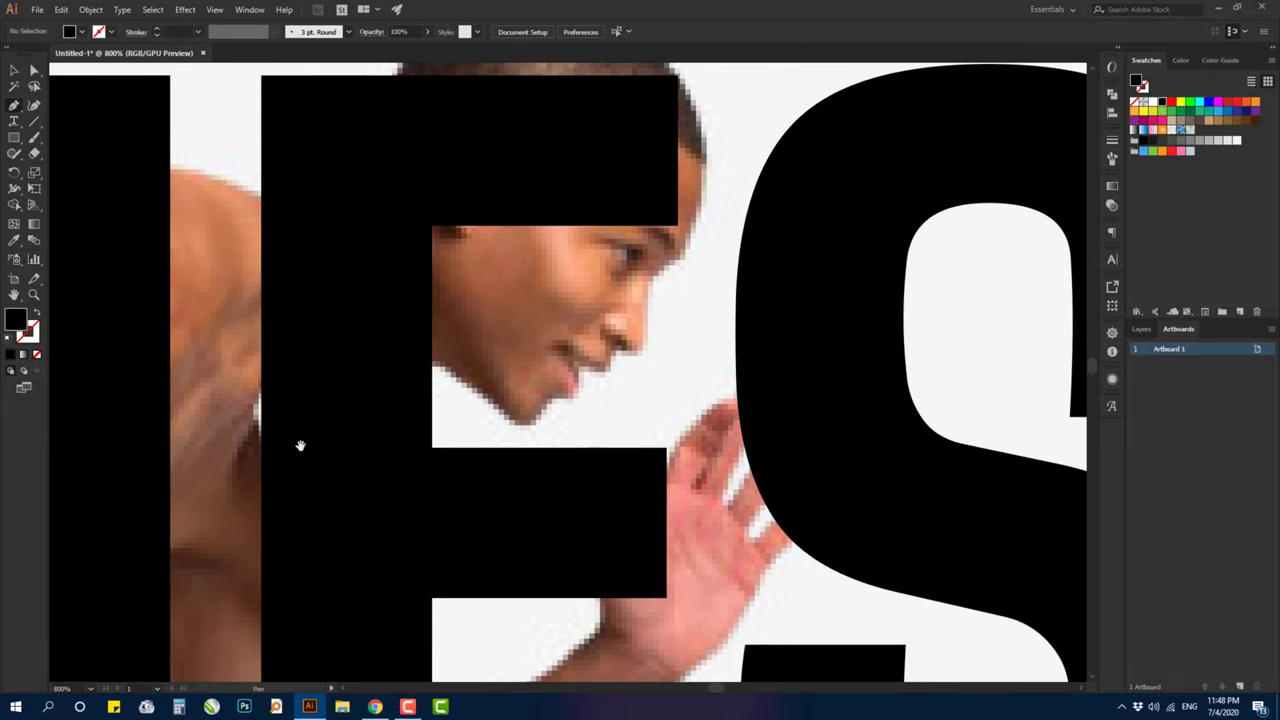
Step: Trace the runner's jaw and chin with a curved pen path, no fill and black stroke
click(424, 364)
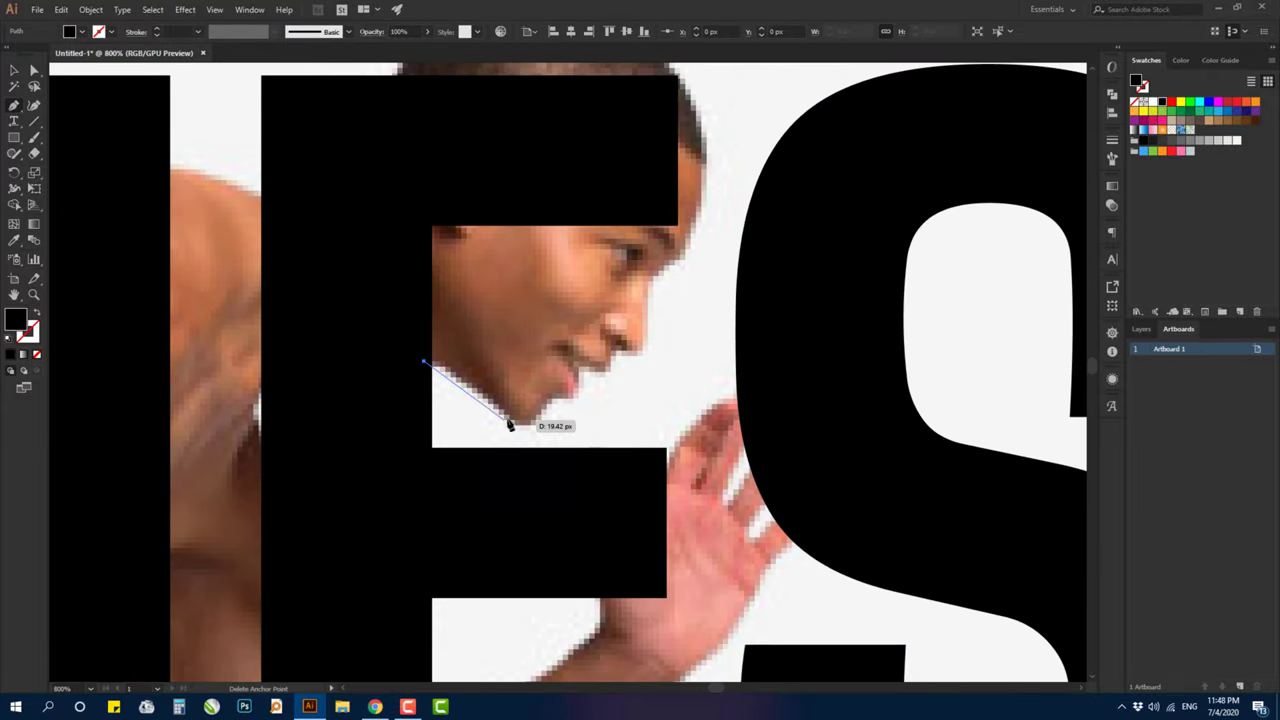
click(563, 456)
drag(566, 471, 589, 483)
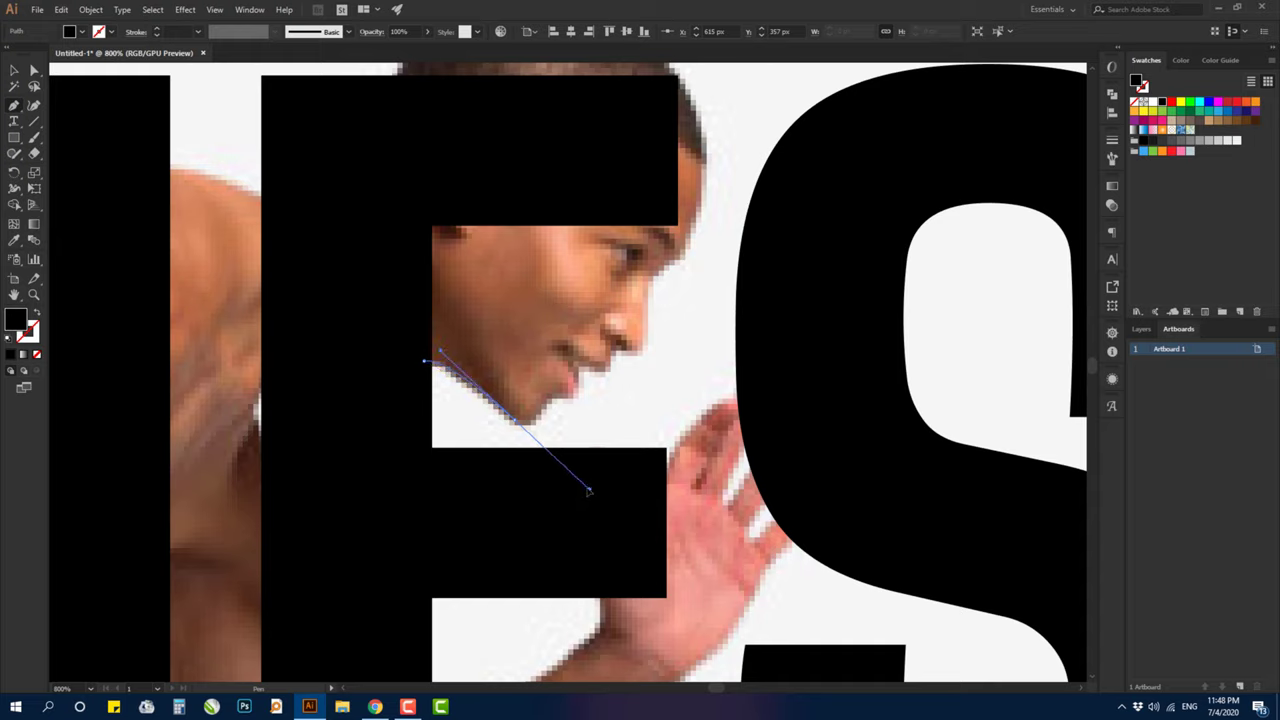
click(515, 421)
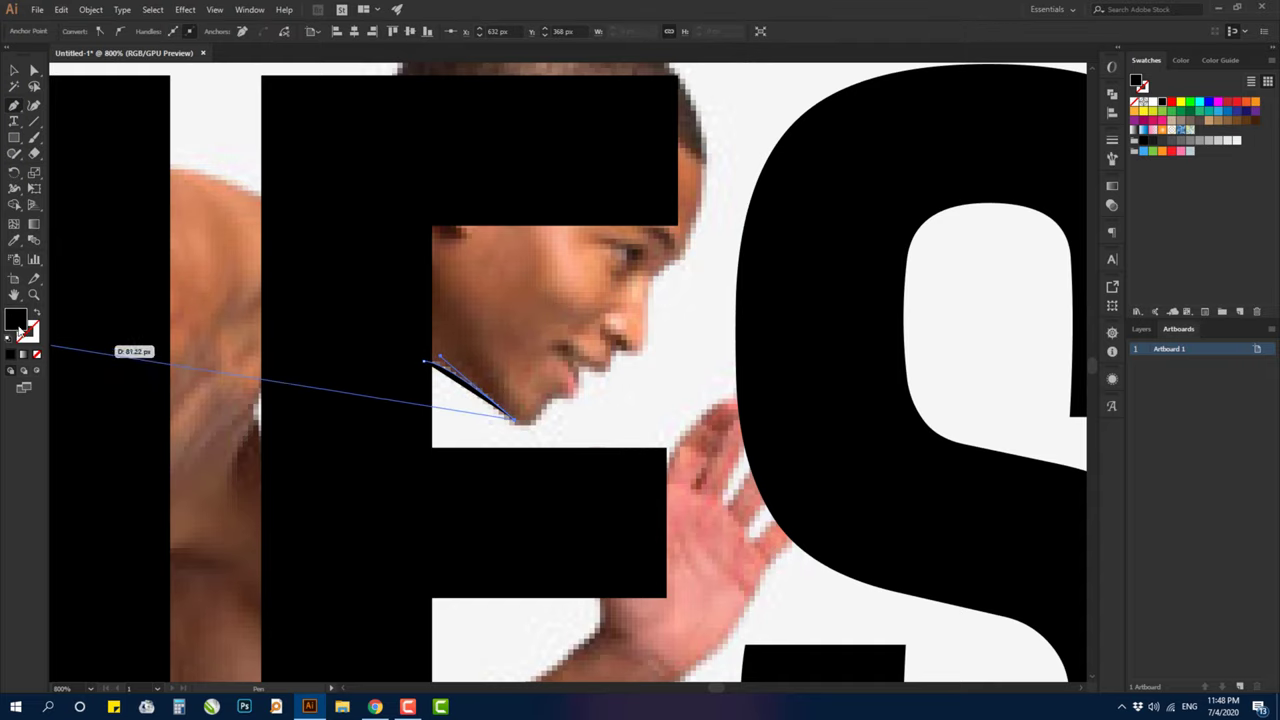
click(36, 316)
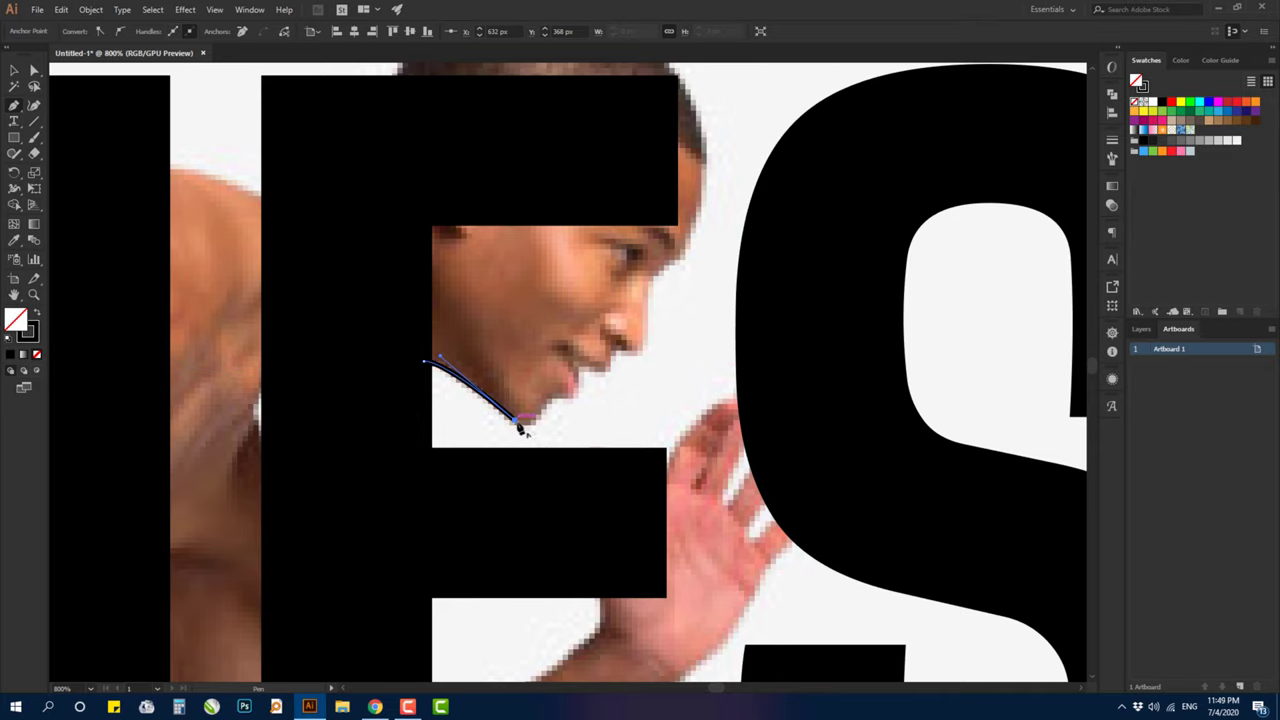
key(Escape)
drag(530, 418, 338, 112)
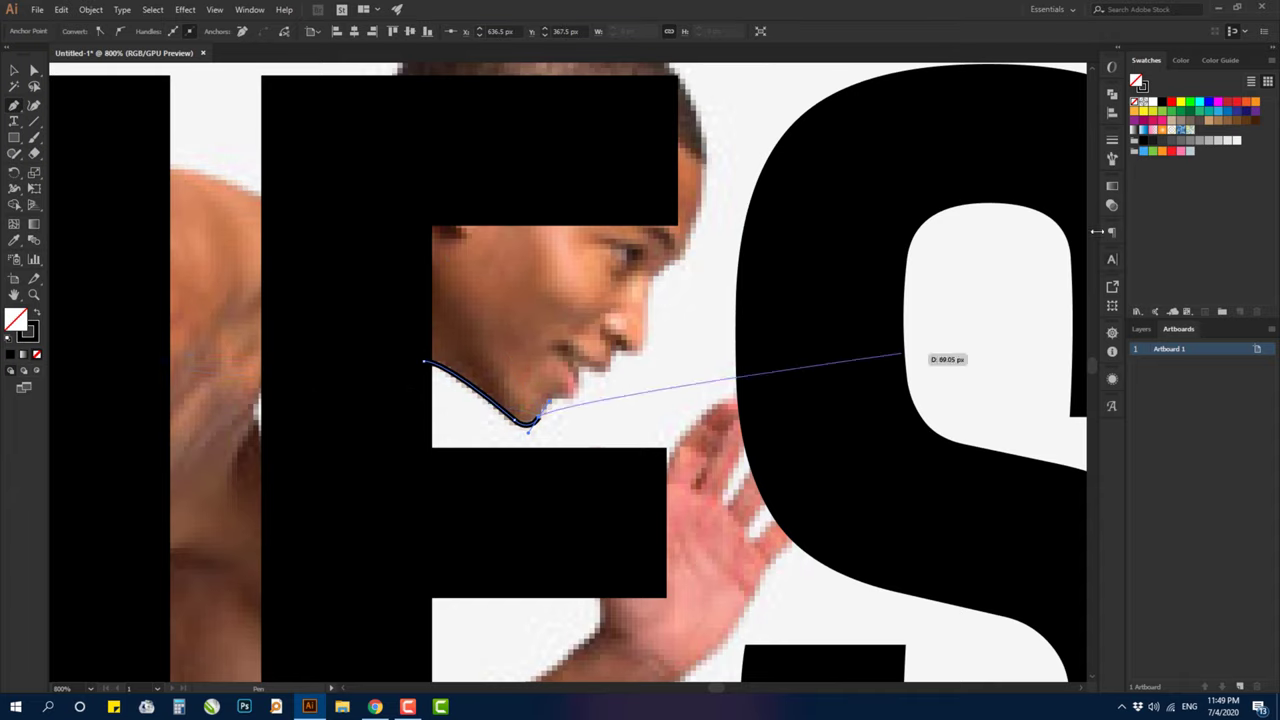
Step: Set the outline's stroke weight to 0.5 pt
click(1112, 140)
click(994, 158)
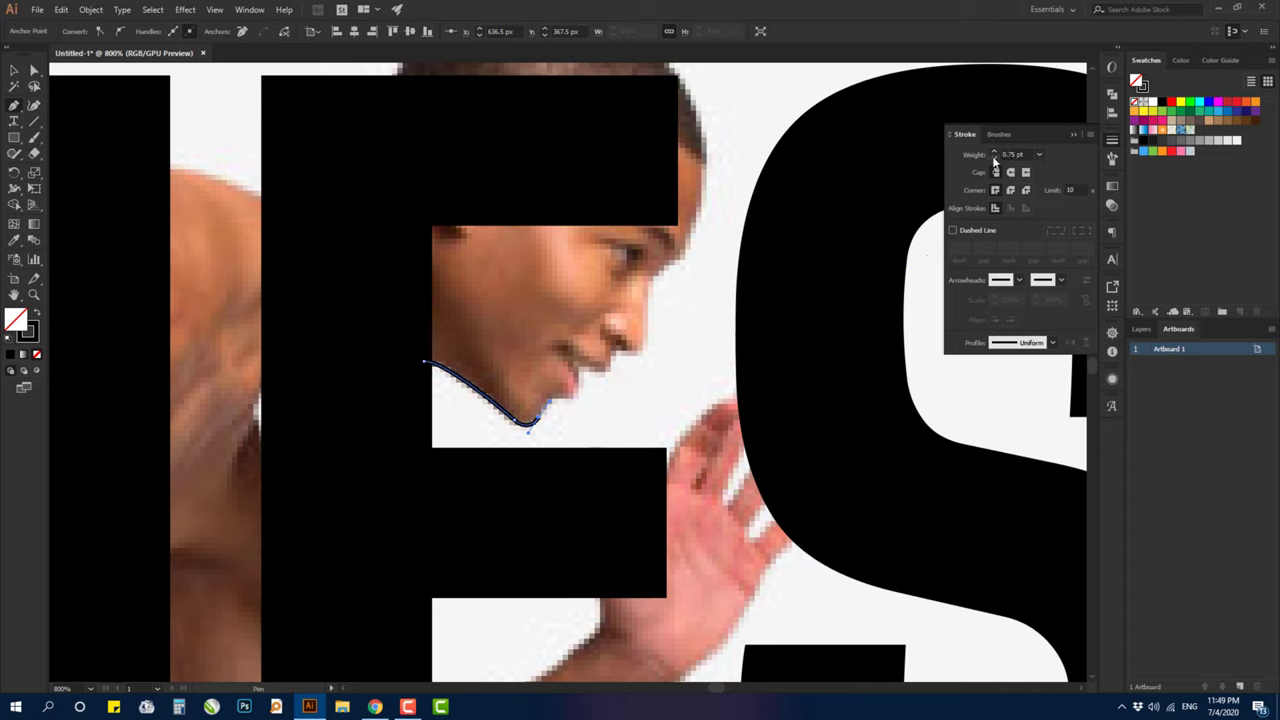
click(994, 158)
Step: Continue the outline over the lips, nose, forehead, top of the head, neck and shoulder
click(540, 412)
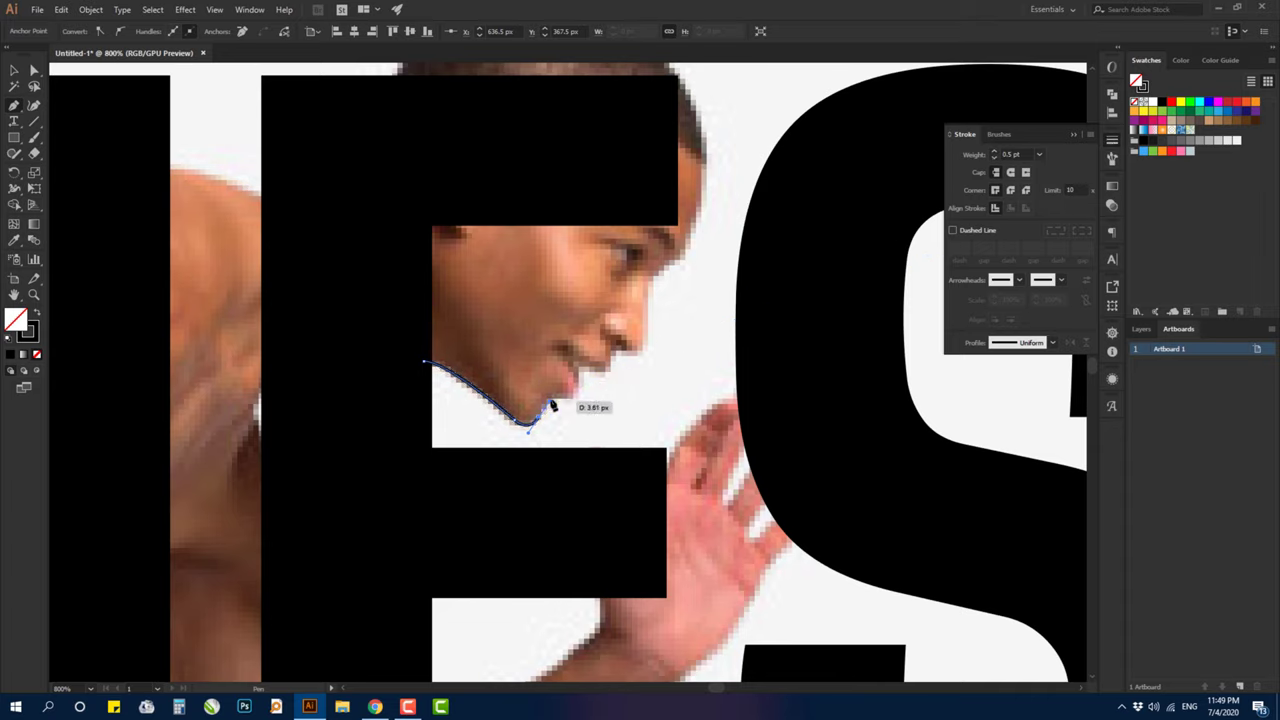
drag(563, 404, 567, 400)
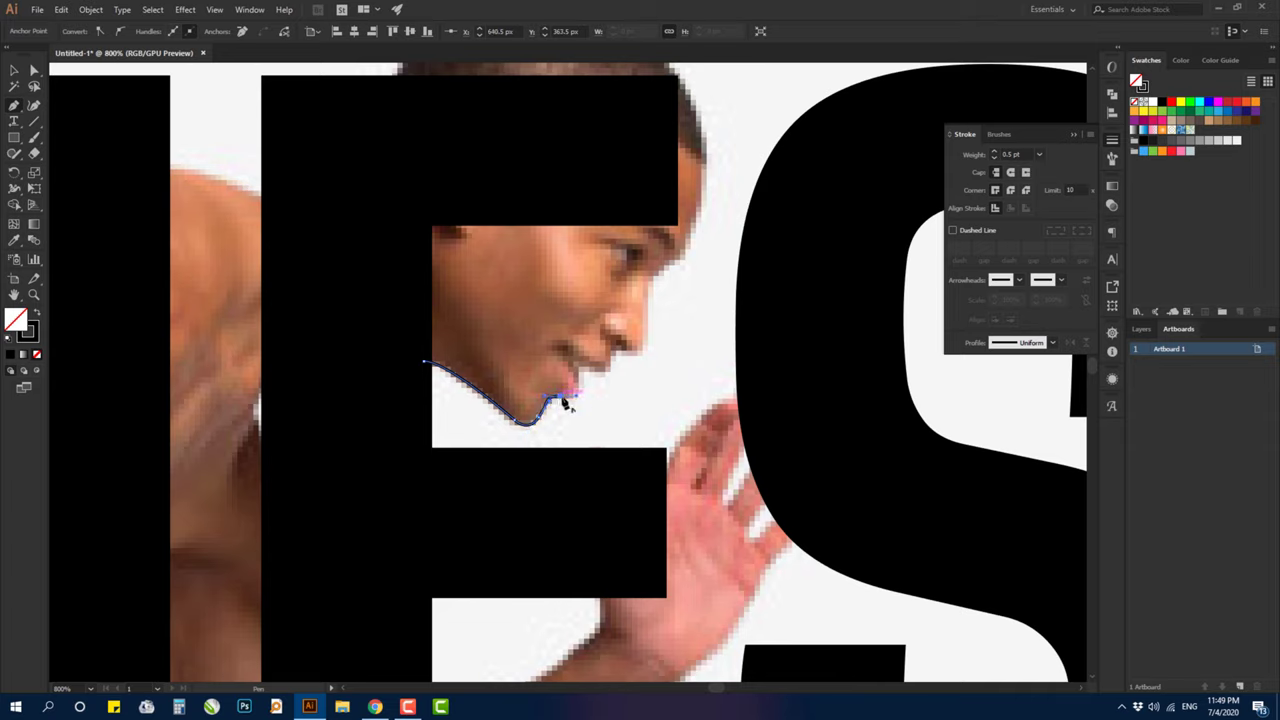
mouse_move(578, 388)
mouse_down()
mouse_move(570, 351)
mouse_move(603, 386)
mouse_move(620, 362)
mouse_move(648, 372)
mouse_up()
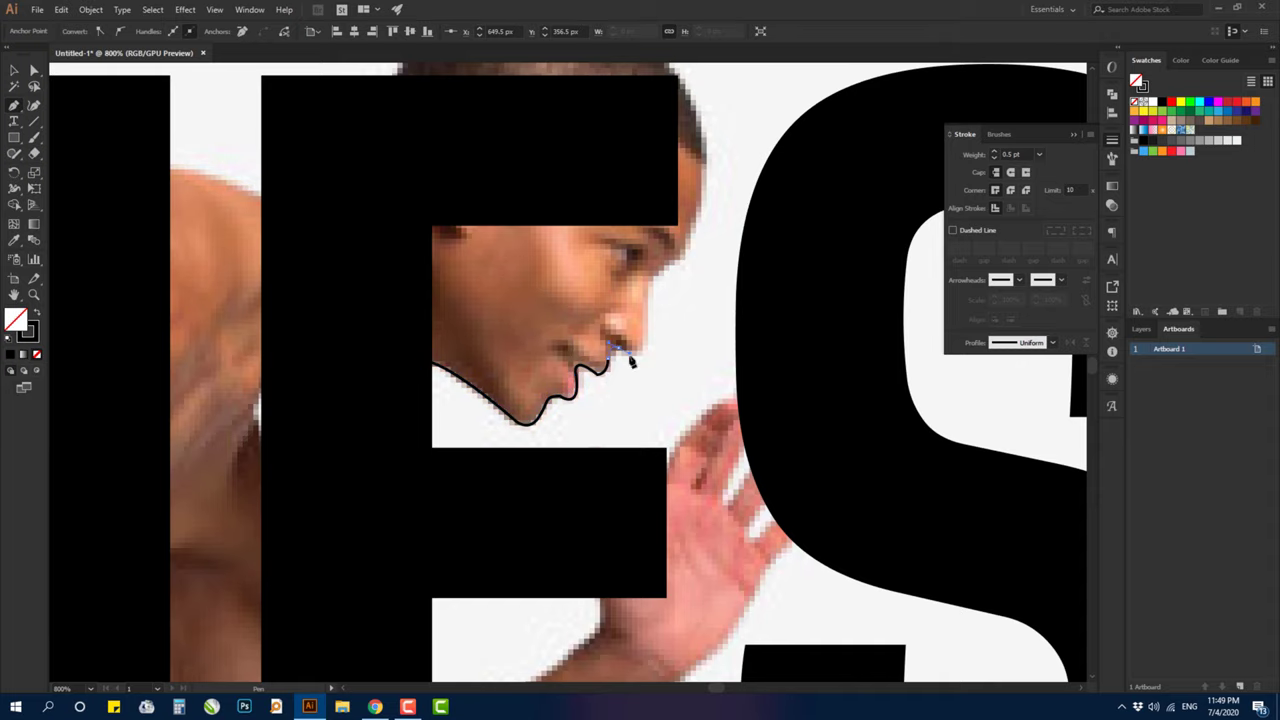
drag(684, 264, 586, 405)
drag(598, 252, 653, 475)
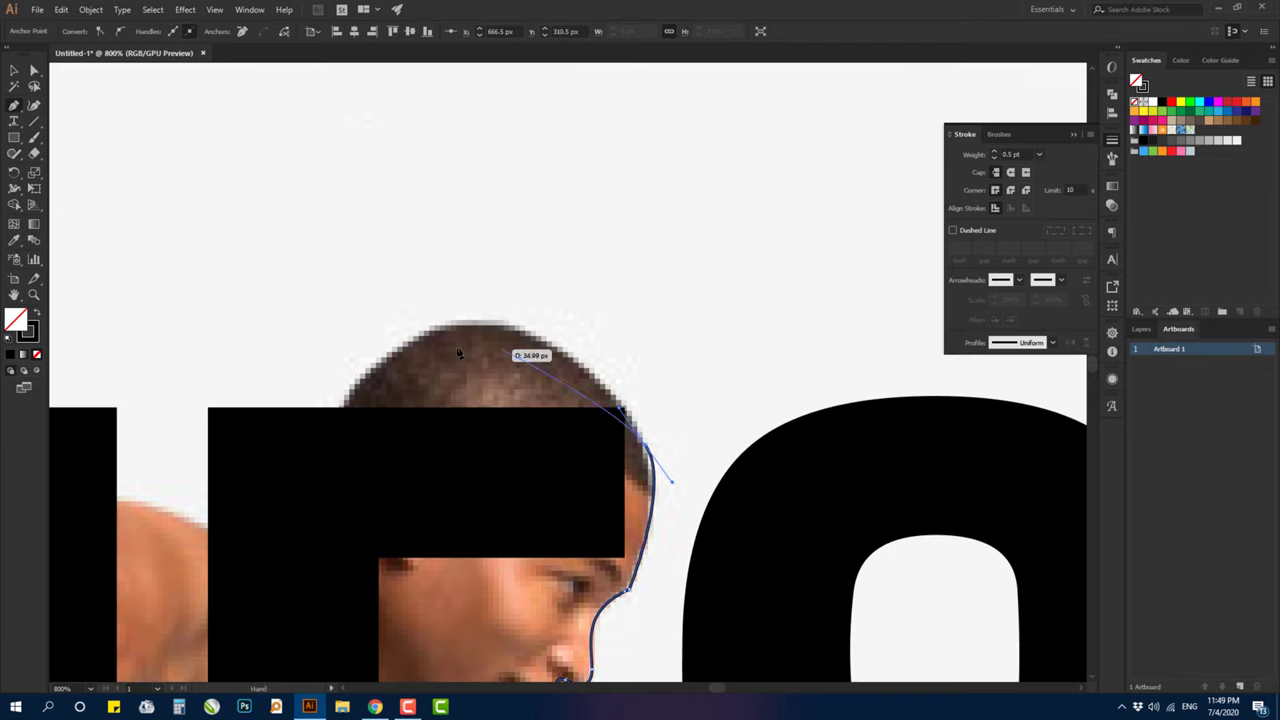
drag(400, 354, 522, 259)
mouse_move(387, 467)
mouse_down()
mouse_move(508, 388)
mouse_move(483, 435)
mouse_up()
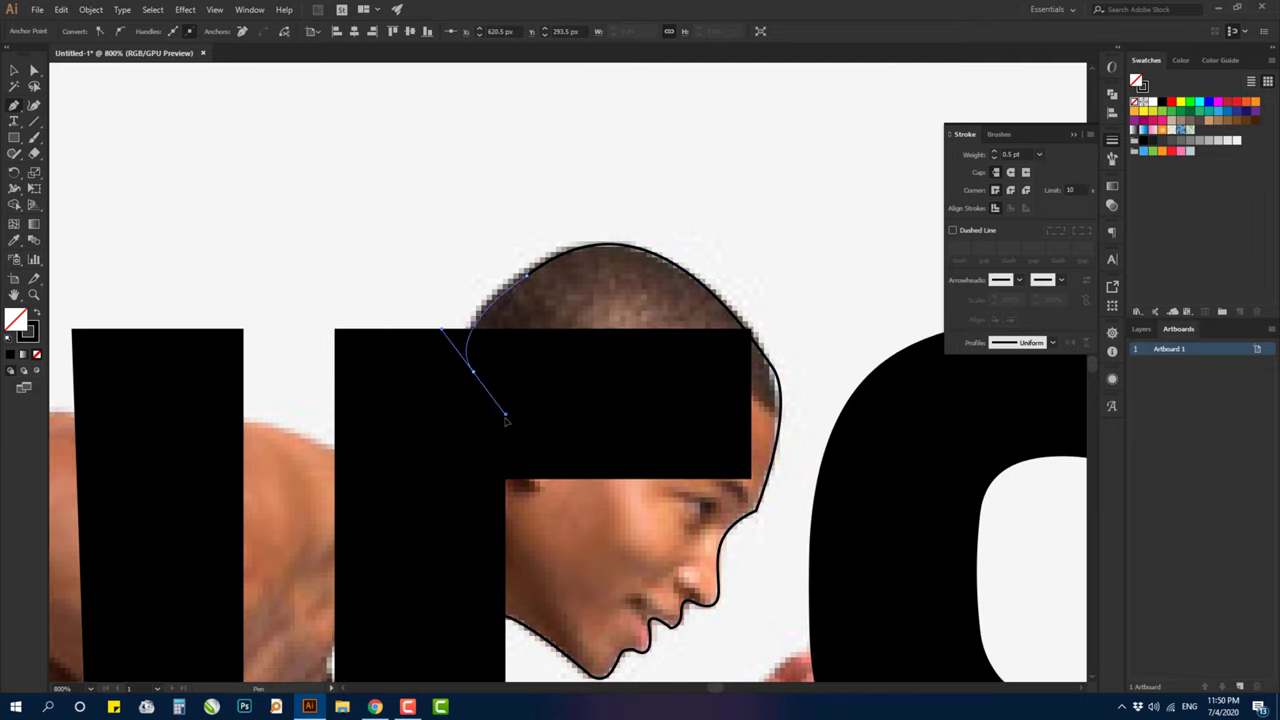
mouse_move(341, 463)
mouse_down()
mouse_move(528, 366)
mouse_move(386, 329)
mouse_move(714, 269)
mouse_move(700, 264)
mouse_up()
mouse_move(603, 250)
mouse_down()
mouse_move(500, 286)
mouse_move(523, 271)
mouse_move(414, 263)
mouse_move(667, 259)
mouse_up()
Step: Trace the back arm, around the hand's fingers and along the arm's underside
mouse_move(485, 236)
mouse_down()
mouse_move(300, 246)
mouse_move(365, 172)
mouse_up()
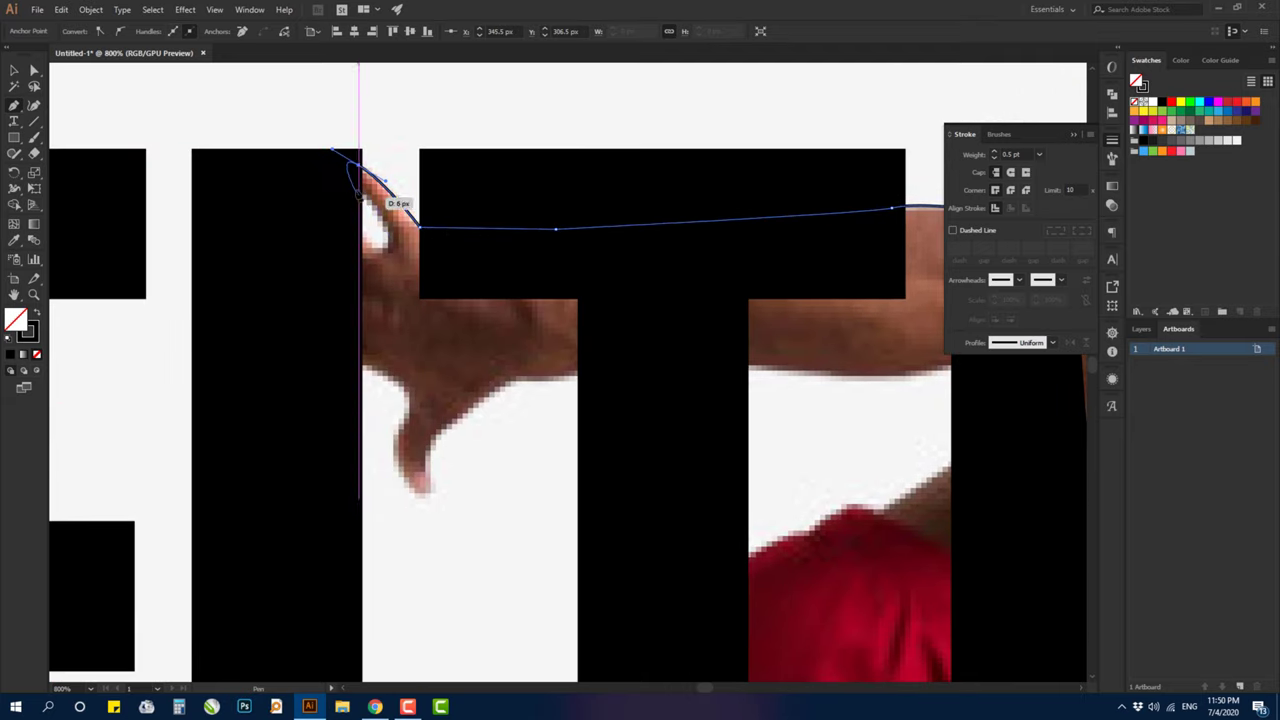
drag(387, 228, 381, 251)
click(337, 208)
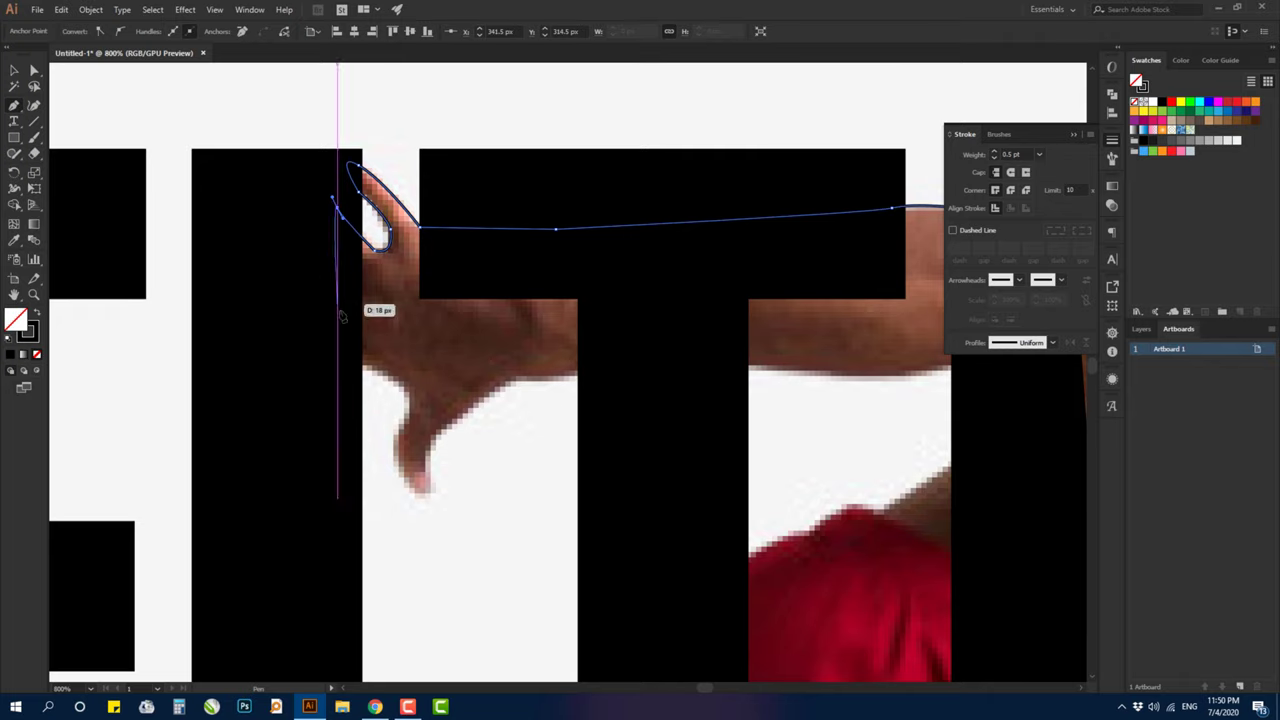
click(362, 368)
click(404, 428)
mouse_move(405, 425)
mouse_down()
mouse_move(372, 478)
mouse_move(517, 392)
mouse_up()
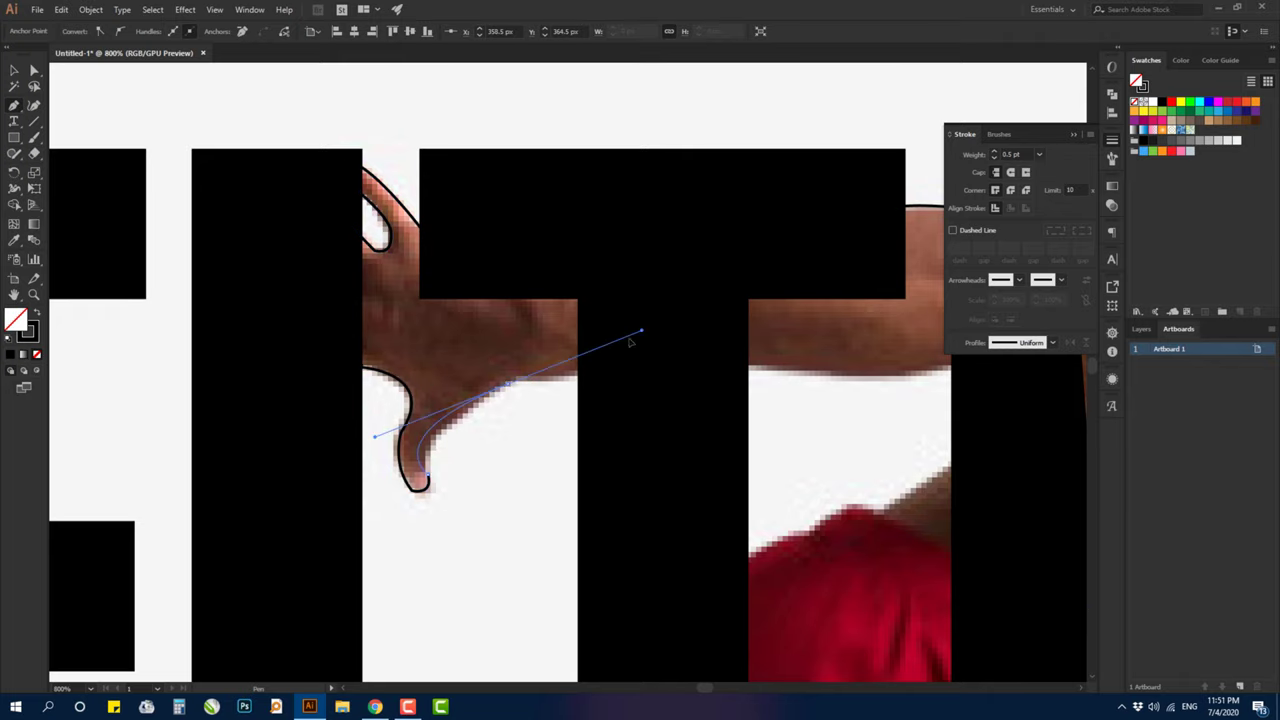
click(505, 386)
scroll(505, 393, right, 5)
drag(430, 386, 560, 388)
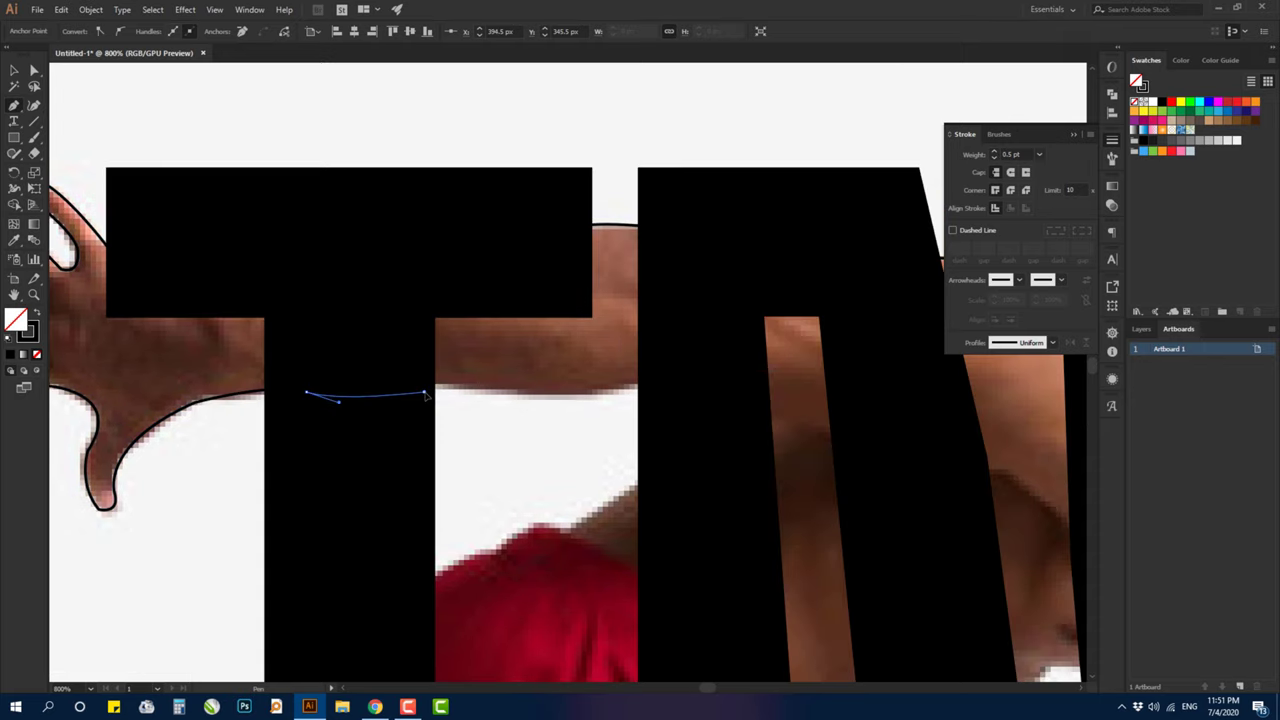
drag(640, 382, 692, 352)
Step: Extend the outline along the white strip and torso edge to the reaching hand
scroll(471, 357, right, 5)
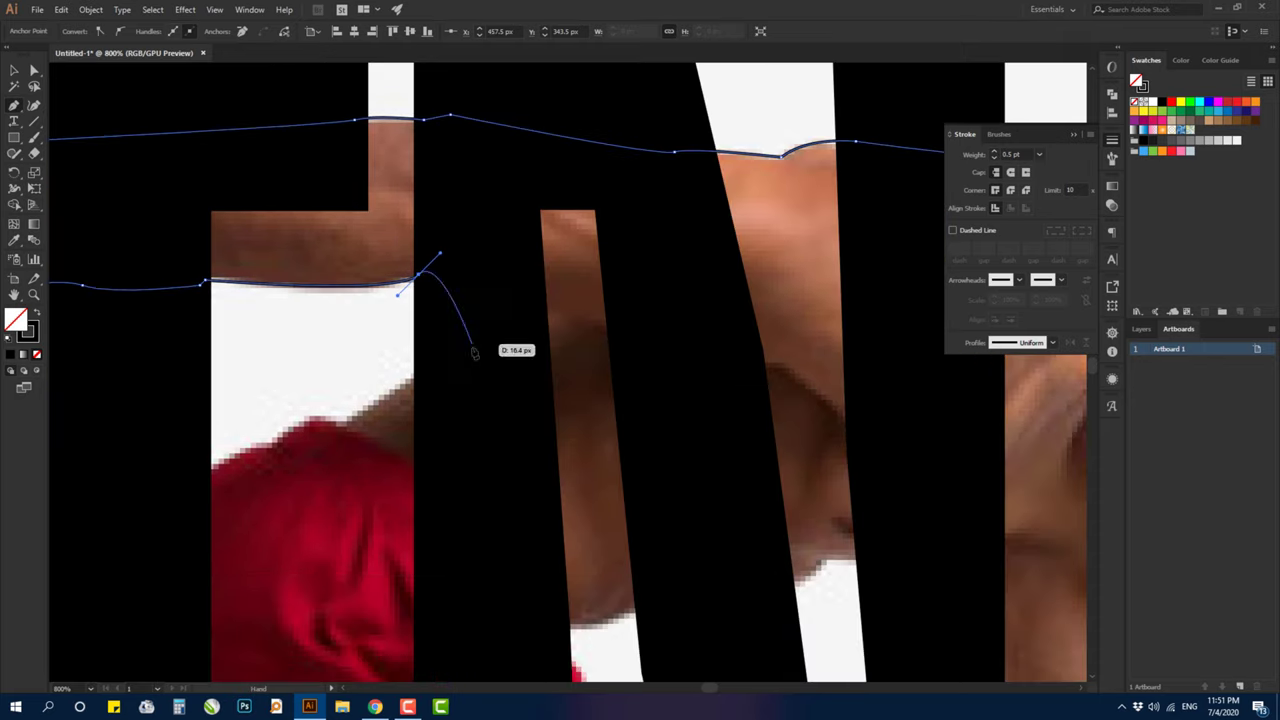
scroll(343, 486, down, 5)
scroll(275, 416, up, 3)
scroll(275, 416, down, 5)
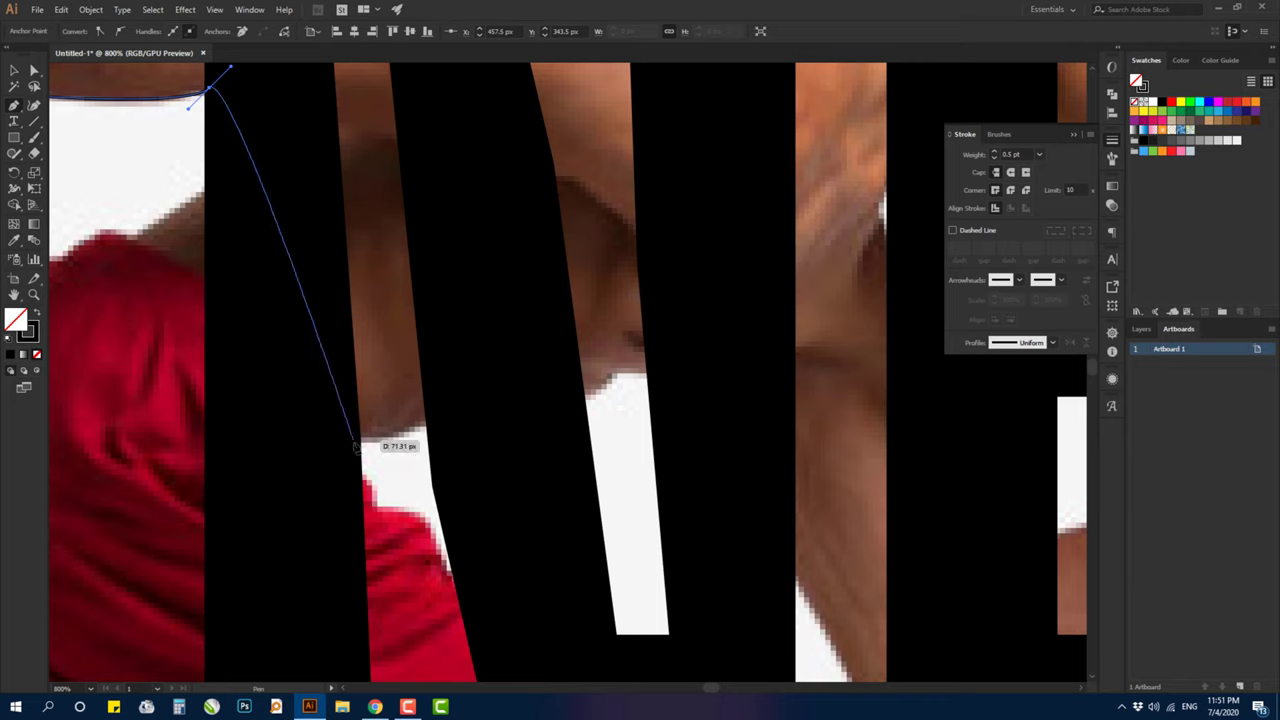
drag(357, 434, 410, 405)
scroll(600, 420, up, 1)
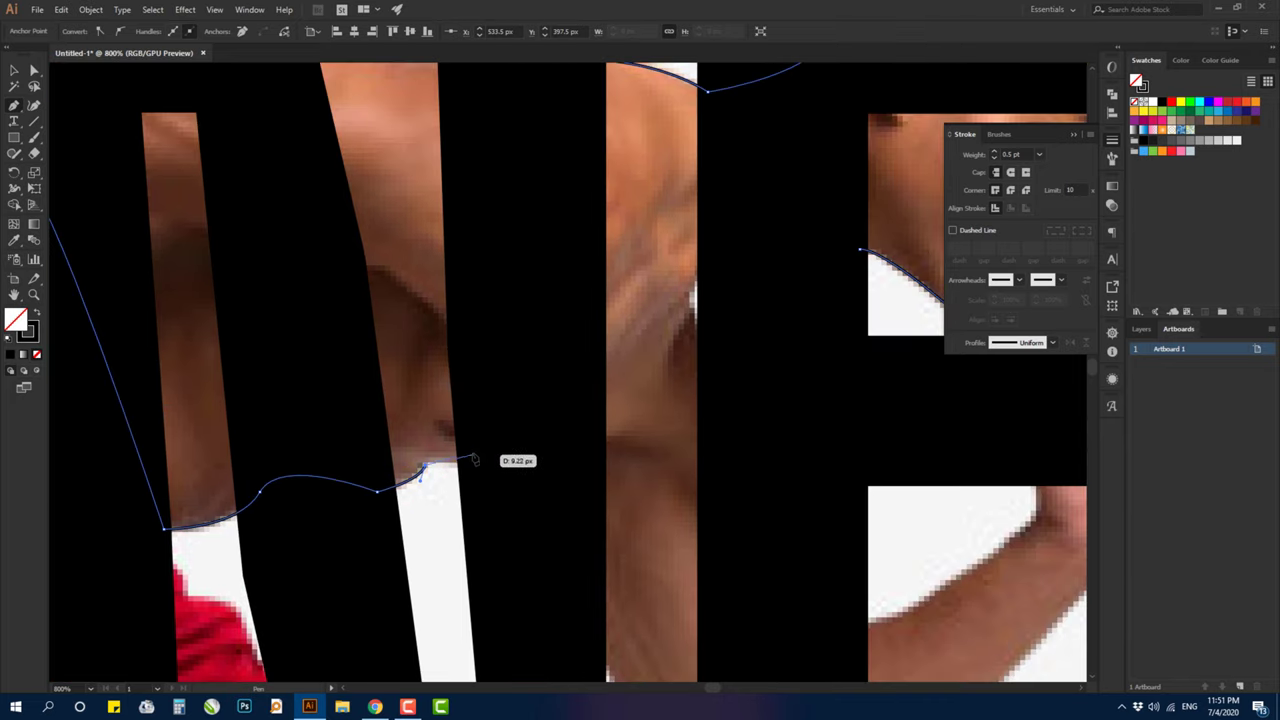
scroll(470, 500, down, 5)
scroll(470, 500, right, 5)
scroll(500, 585, down, 2)
drag(531, 622, 562, 658)
scroll(707, 554, right, 3)
scroll(707, 554, up, 2)
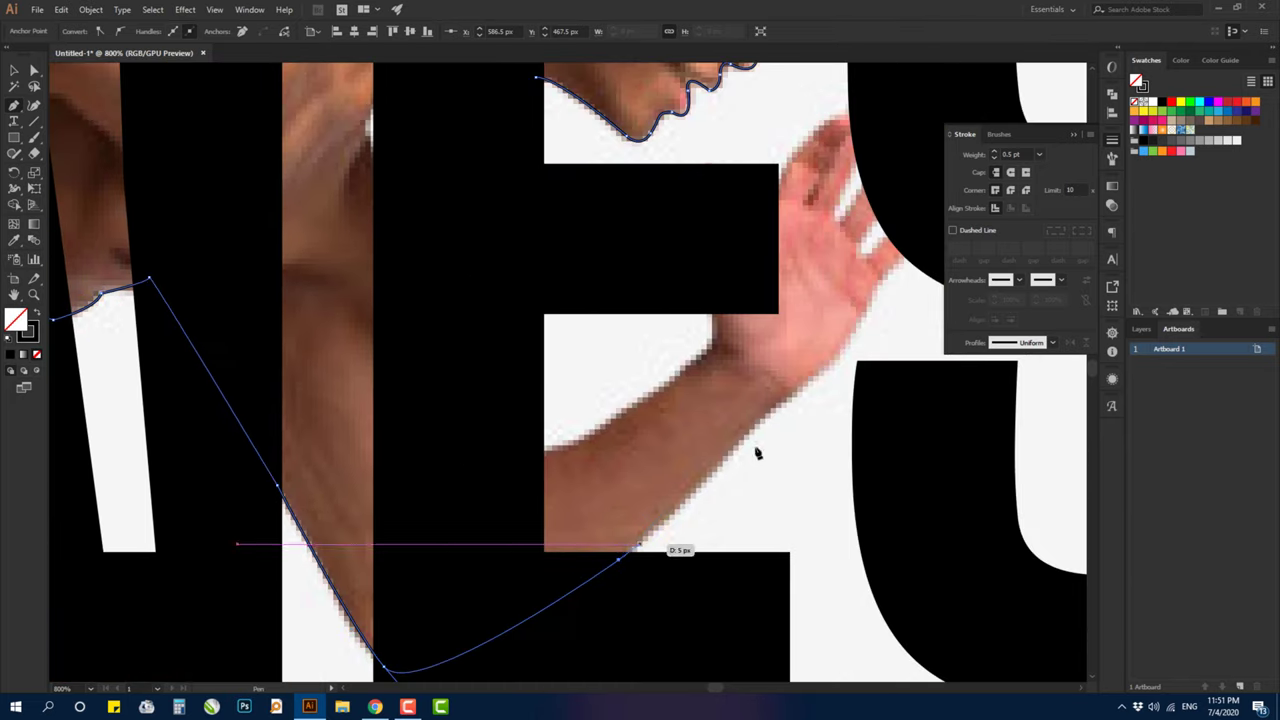
scroll(791, 391, right, 4)
scroll(791, 391, up, 2)
mouse_move(681, 423)
mouse_down()
mouse_move(707, 352)
mouse_move(677, 340)
mouse_move(697, 326)
mouse_move(674, 343)
mouse_move(650, 313)
mouse_move(681, 250)
mouse_move(585, 300)
mouse_move(523, 449)
mouse_up()
Step: Trace down the forearm and up the chest, closing the outline at its starting anchor
click(528, 458)
drag(345, 557, 409, 552)
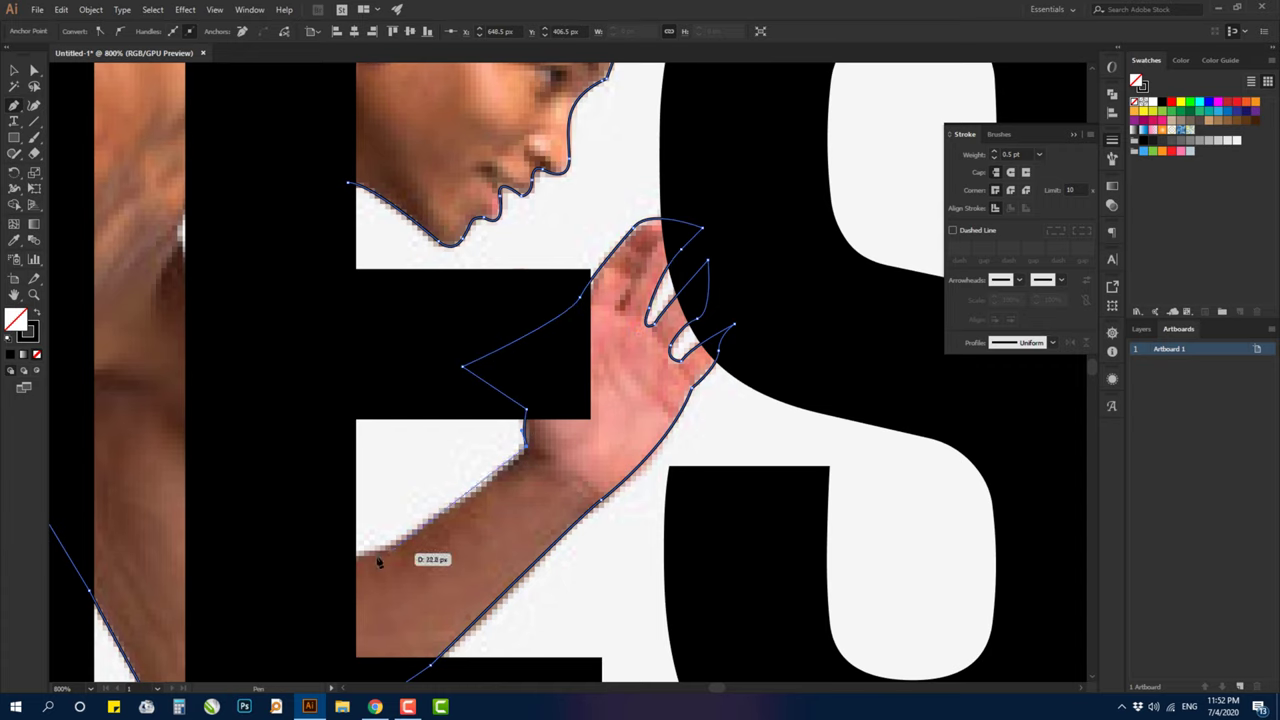
drag(281, 380, 473, 345)
click(468, 338)
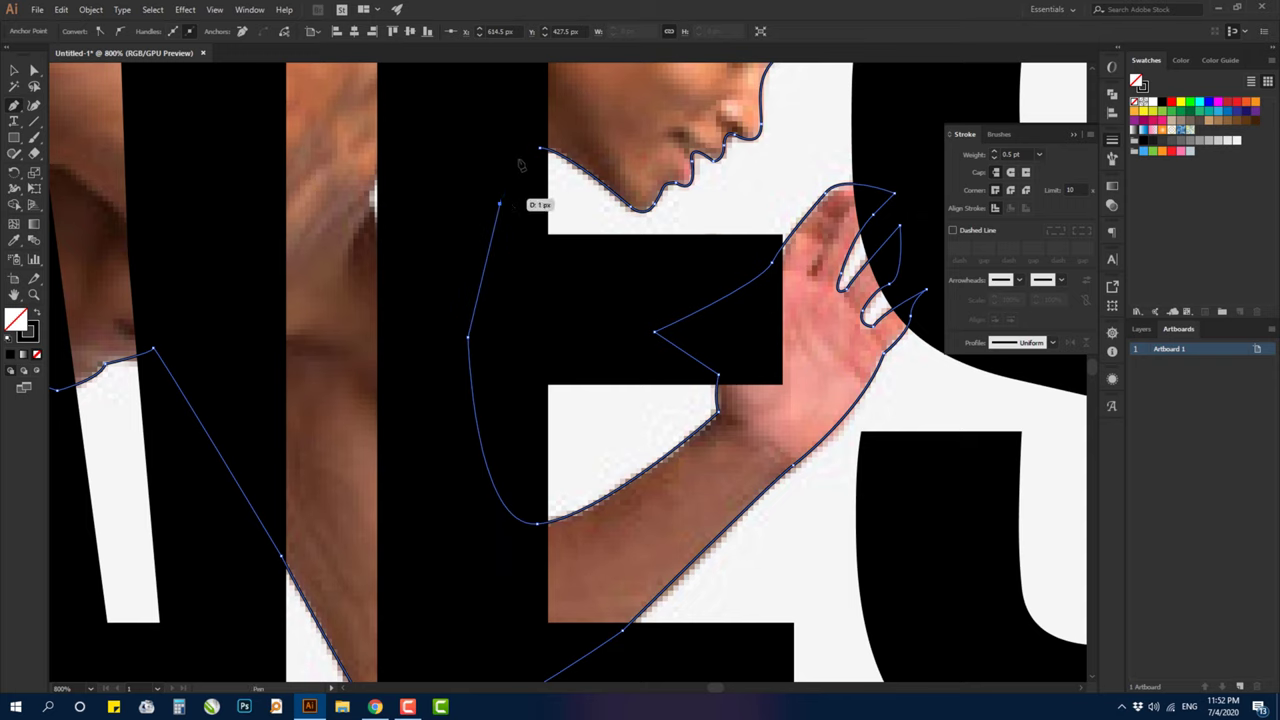
click(500, 204)
click(540, 147)
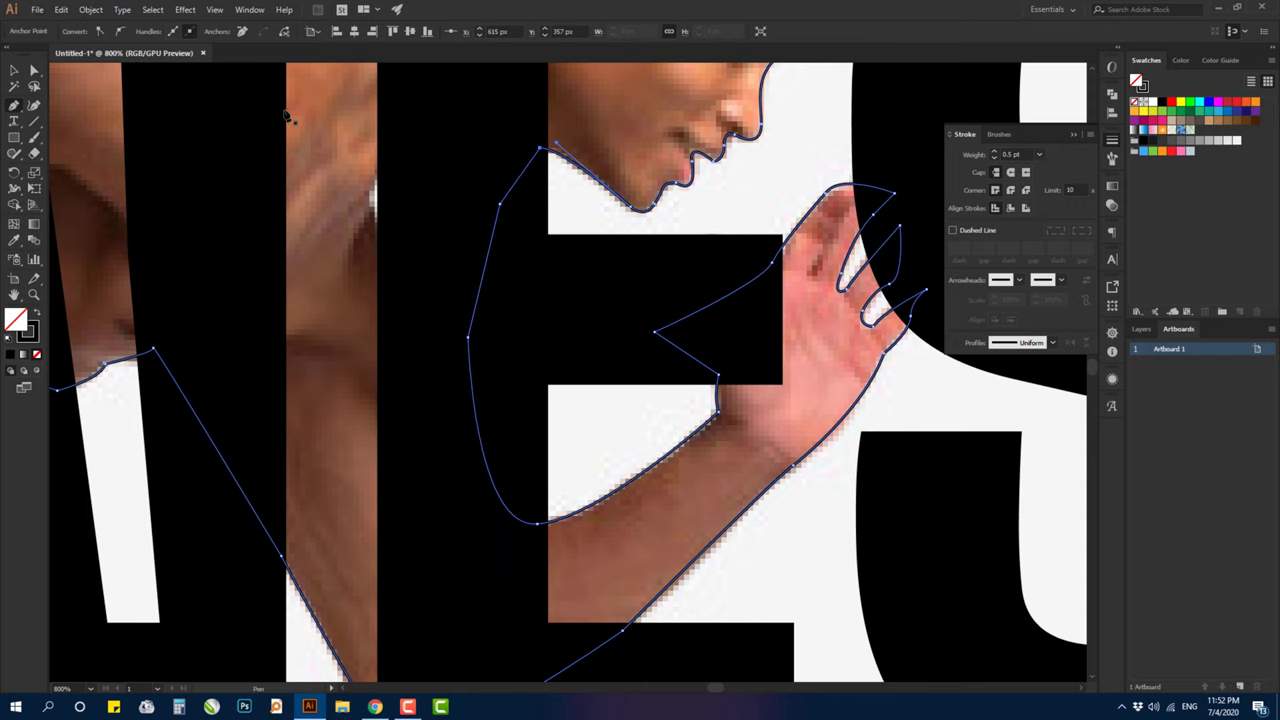
click(11, 72)
Step: Zoom out to see the whole runner, undoing an accidental move of the outline
key(ctrl+minus)
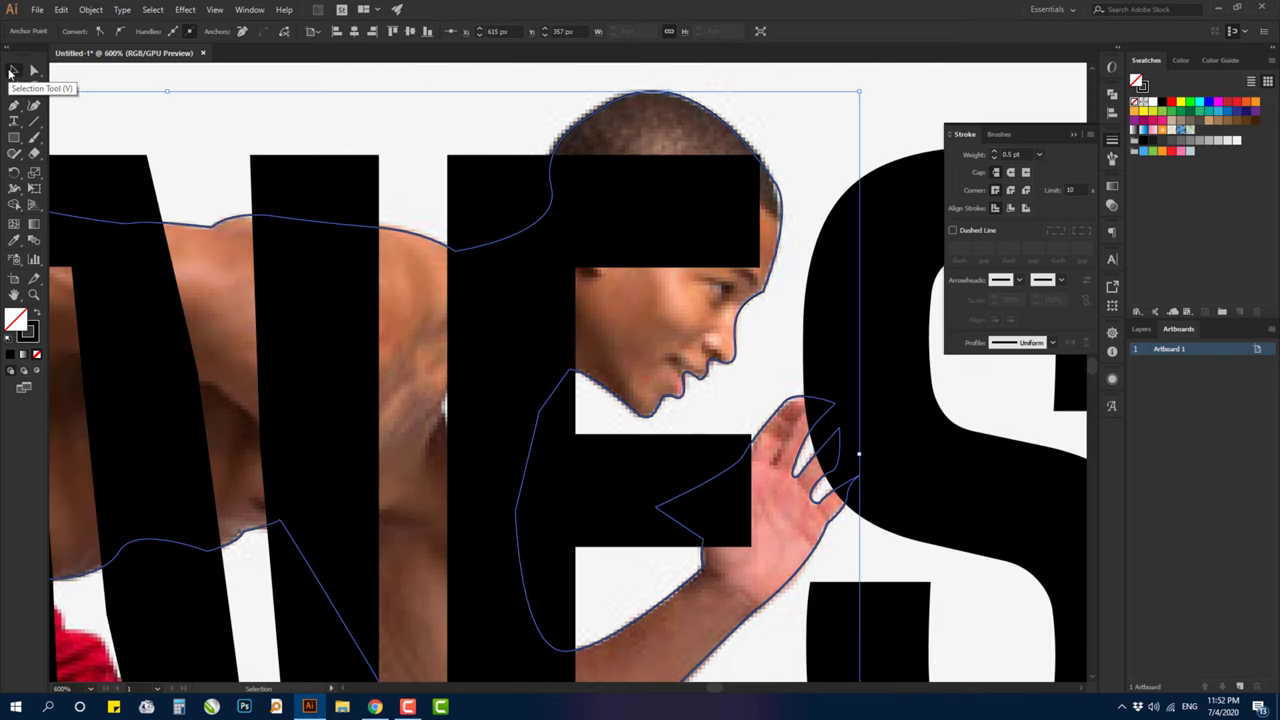
key(ctrl+minus)
key(ctrl+minus)
key(ctrl+minus)
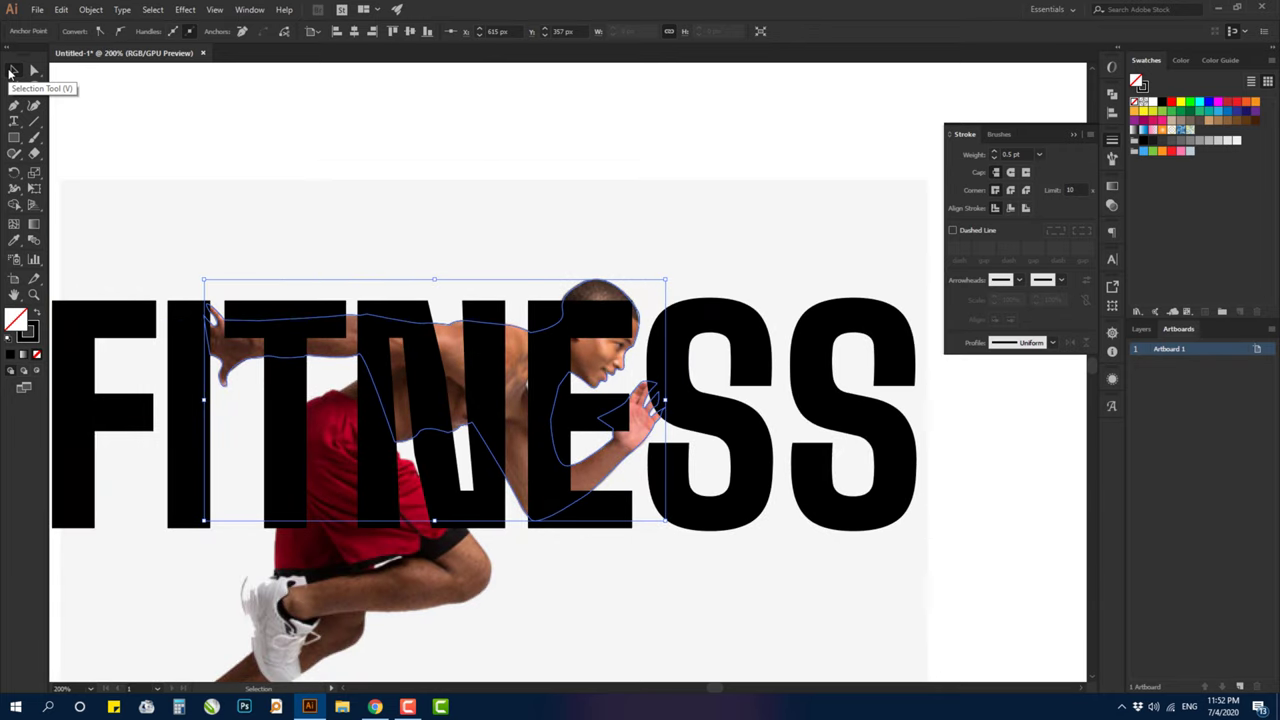
drag(454, 179, 455, 180)
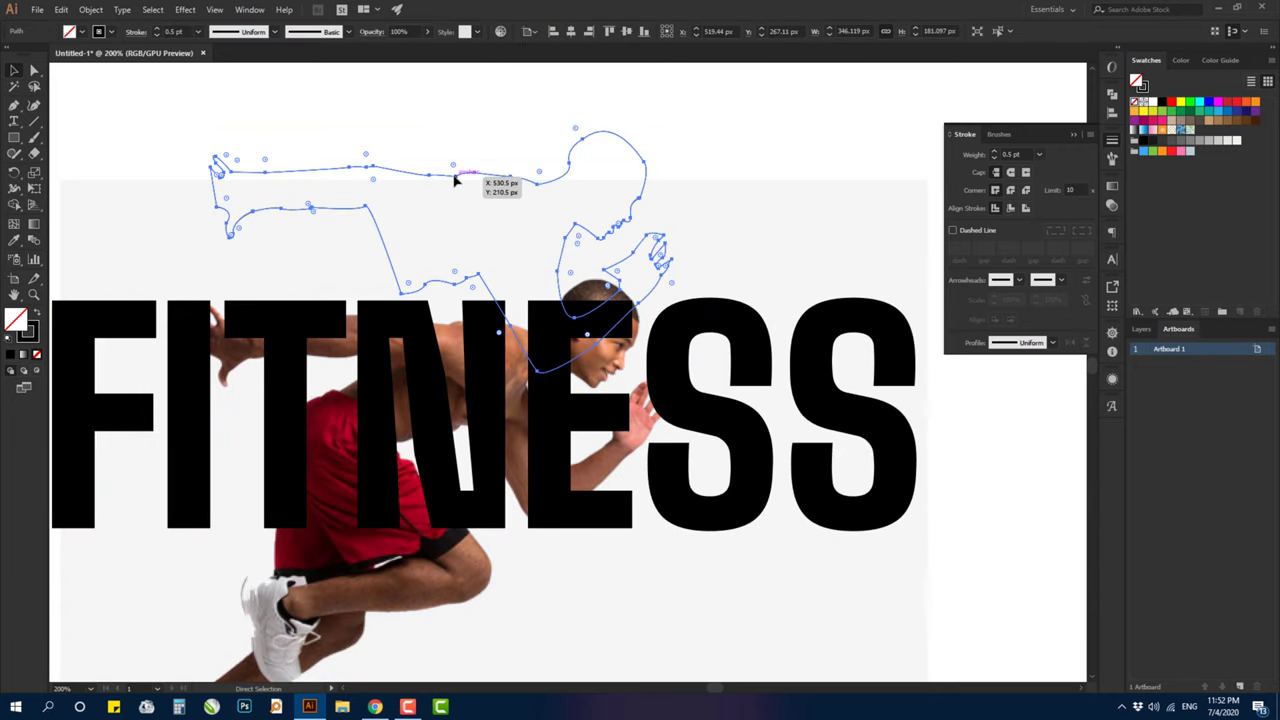
key(ctrl+z)
scroll(543, 286, down, 2)
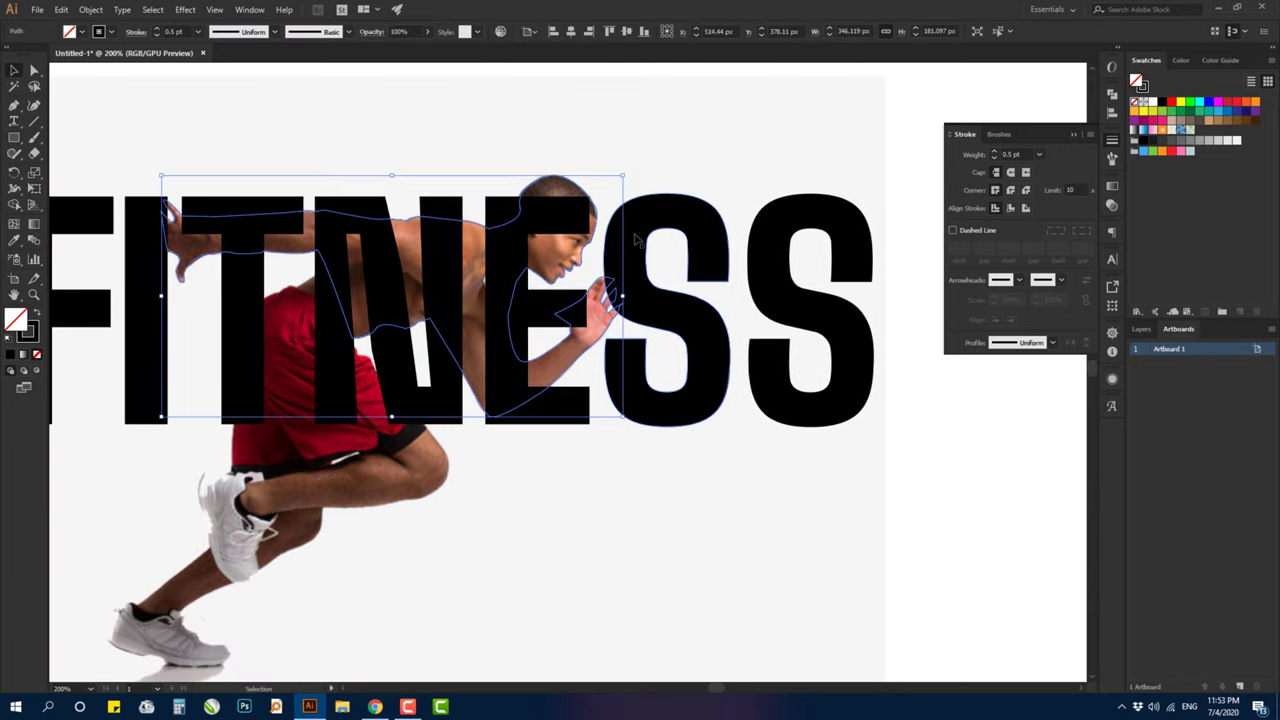
Step: Select the FITNESS letter group together with the runner's traced outline
shift+click(662, 211)
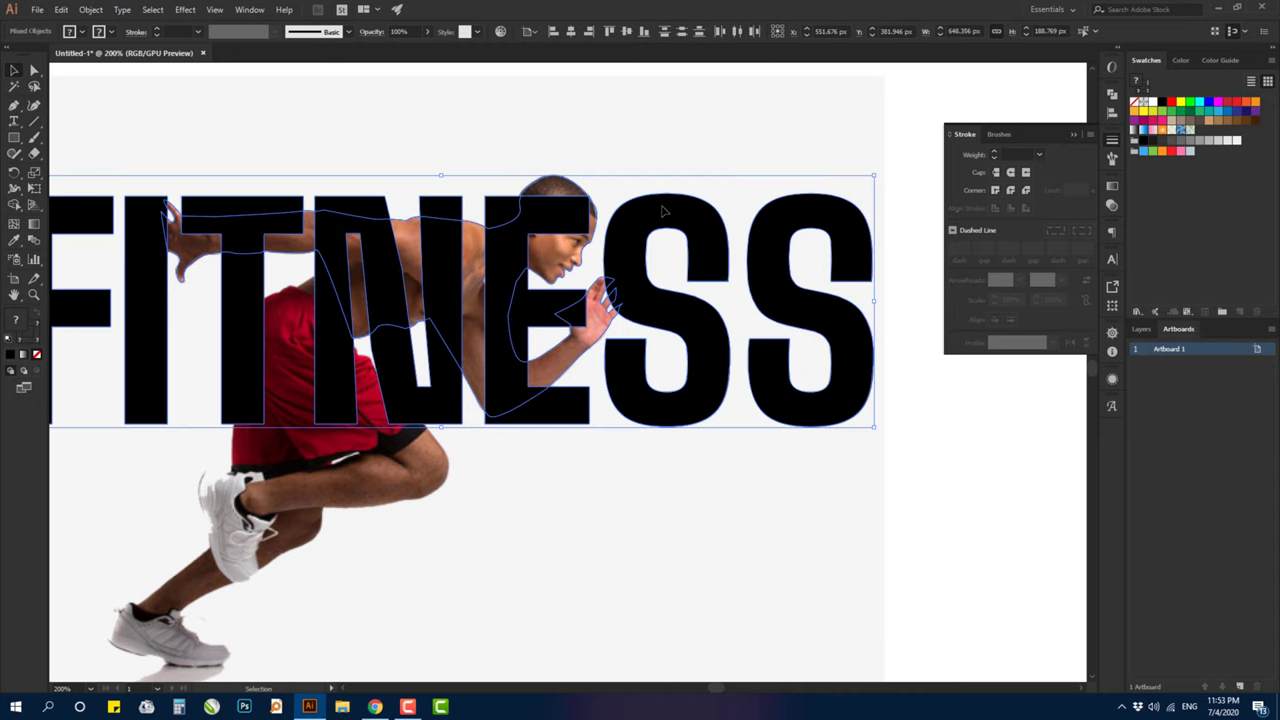
drag(640, 220, 755, 263)
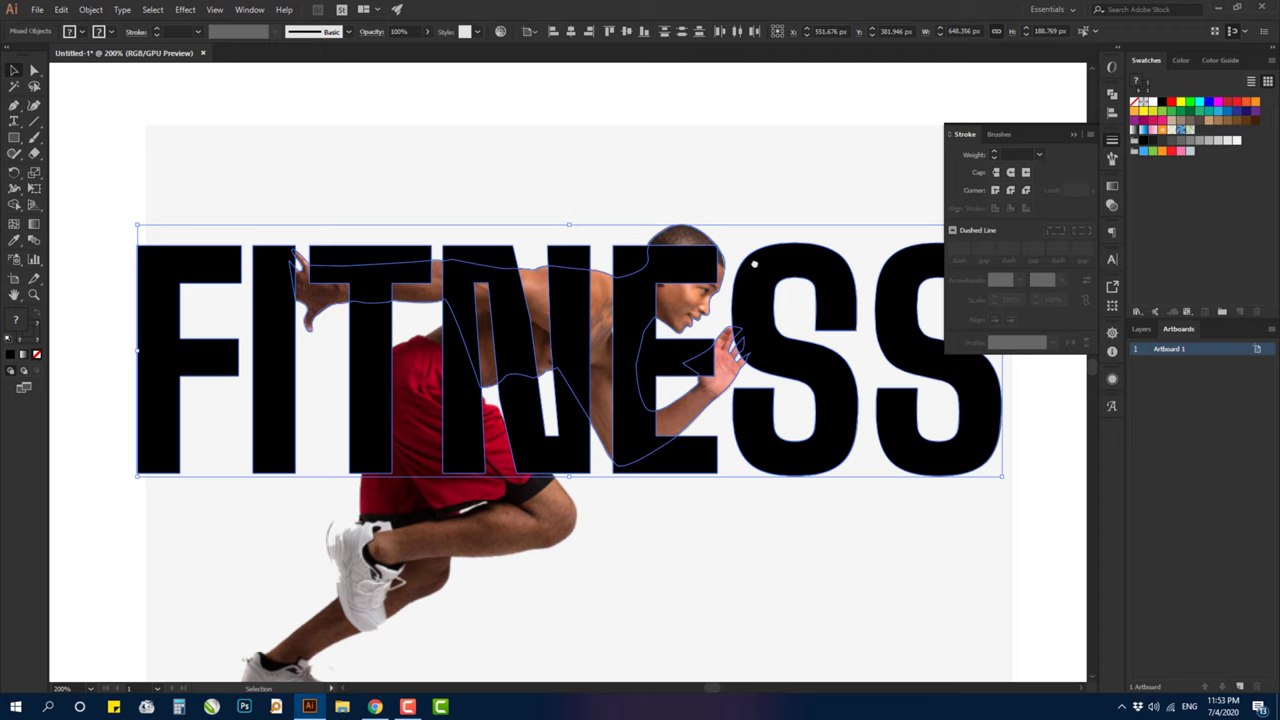
click(634, 140)
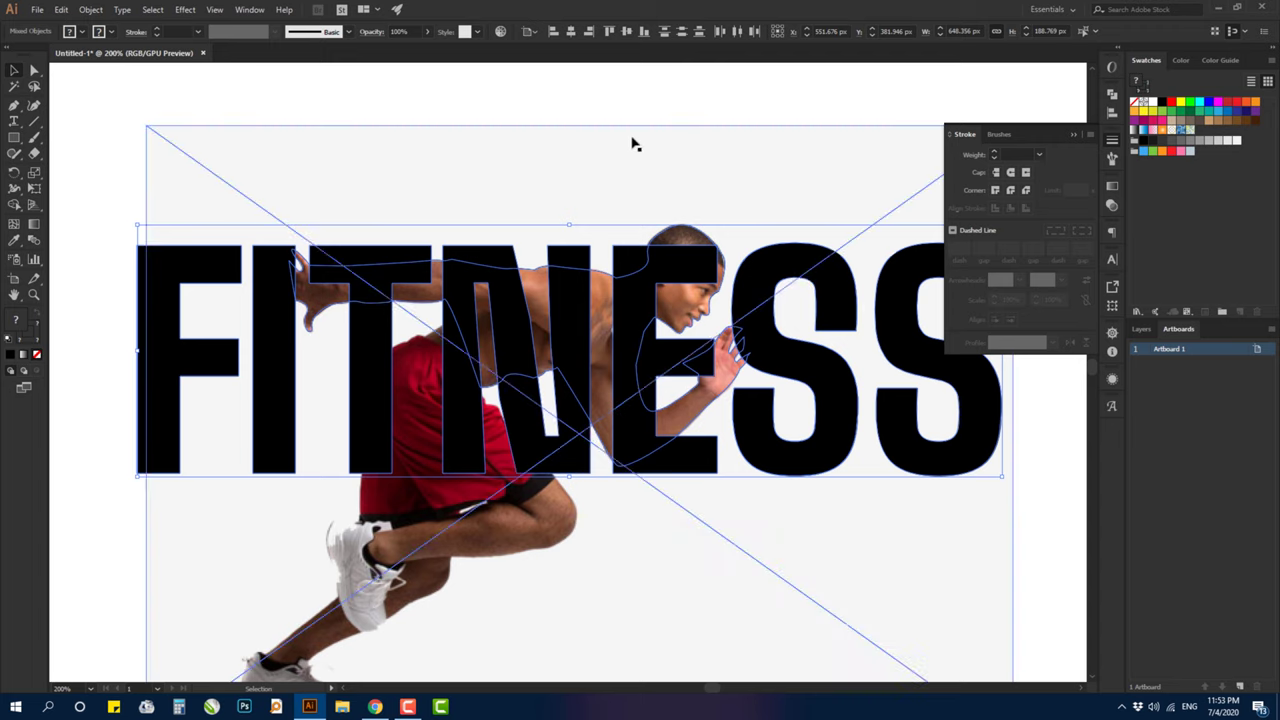
click(776, 253)
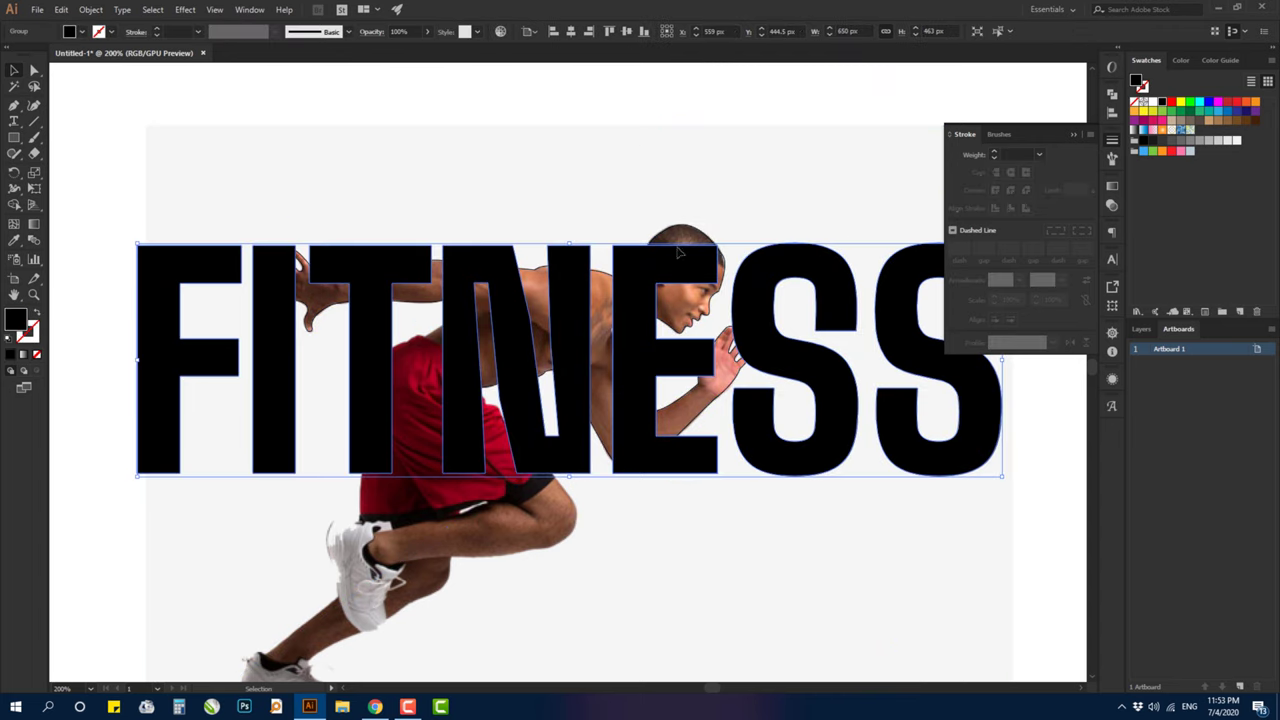
shift+click(681, 230)
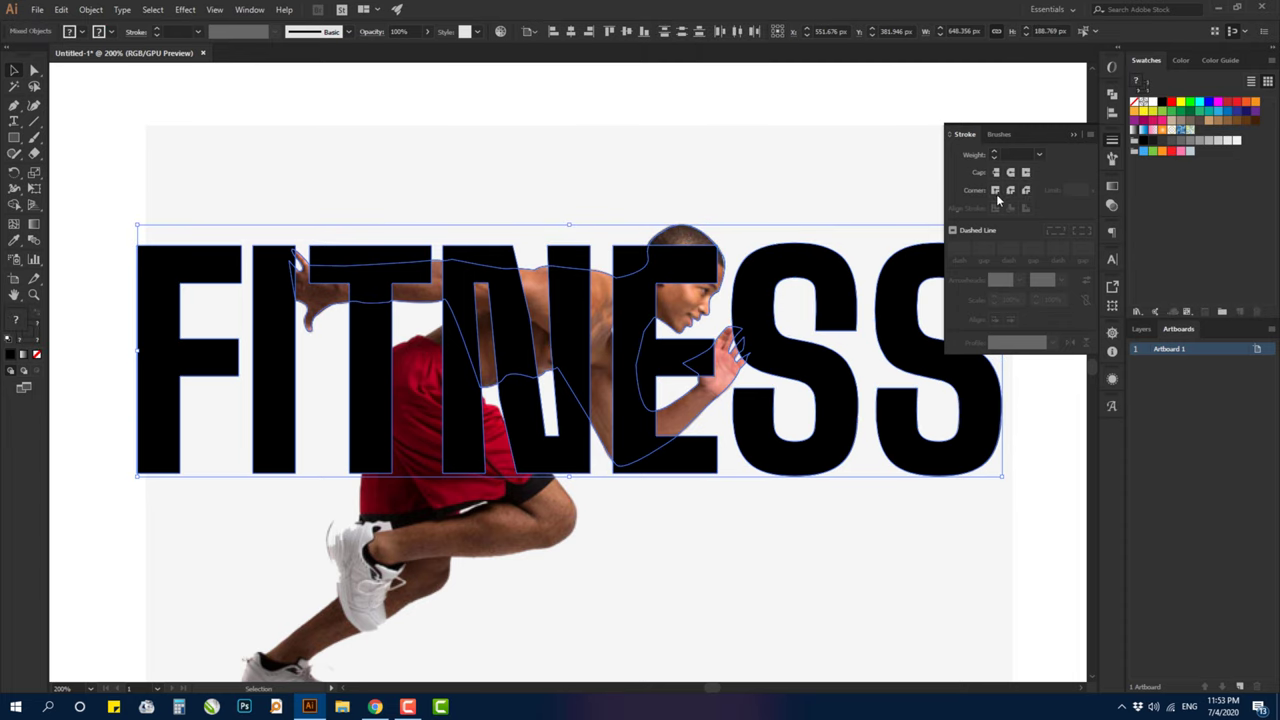
click(1113, 95)
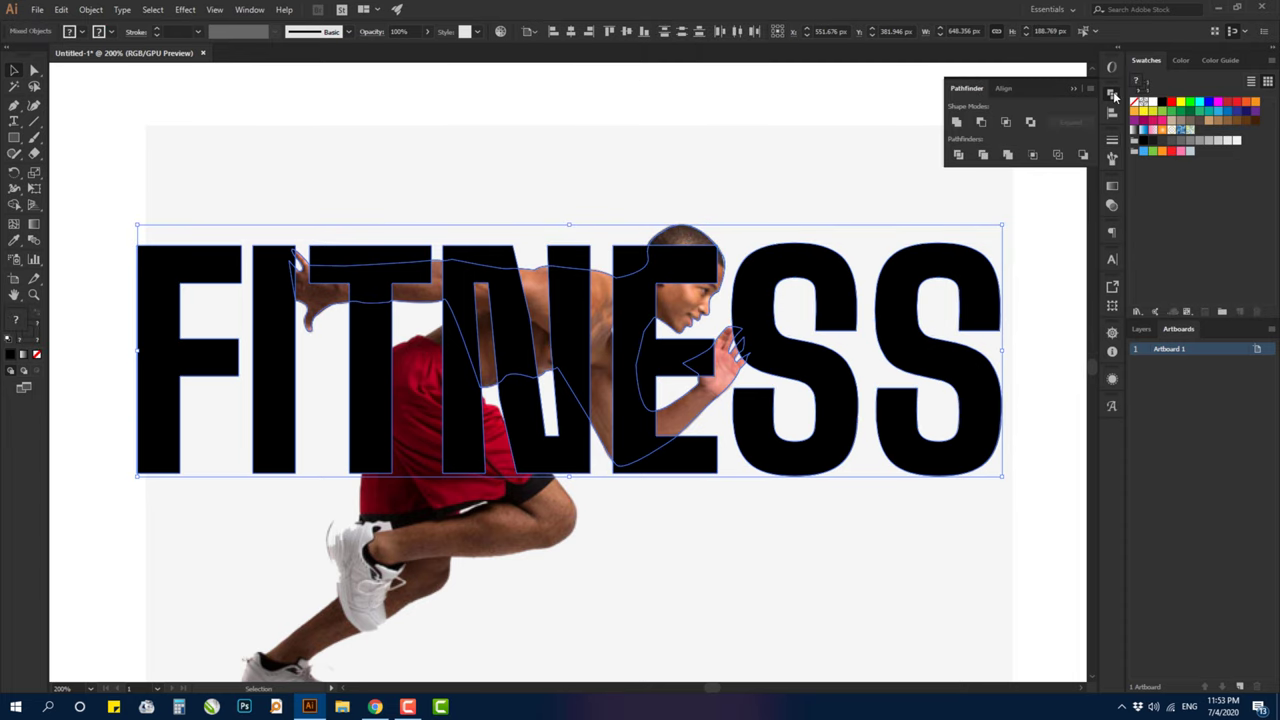
Step: Unite the letters with the runner outline and make them one compound path (Ctrl+8)
click(957, 124)
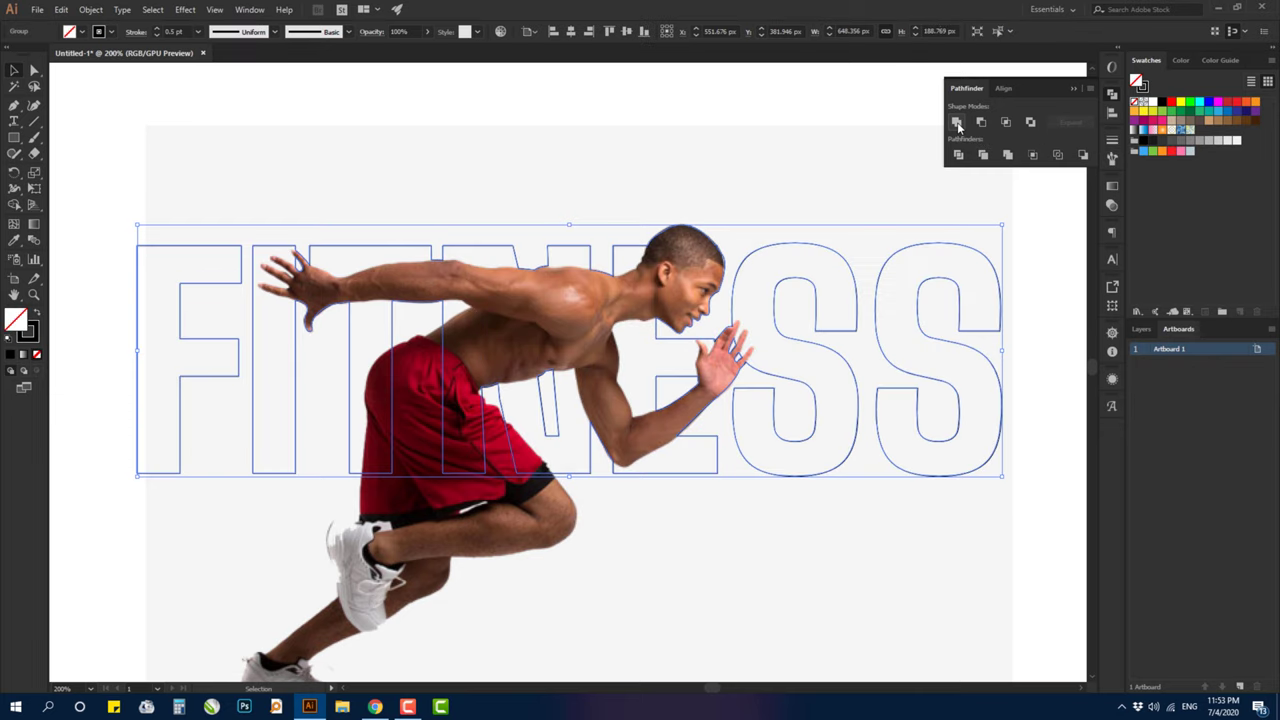
click(704, 166)
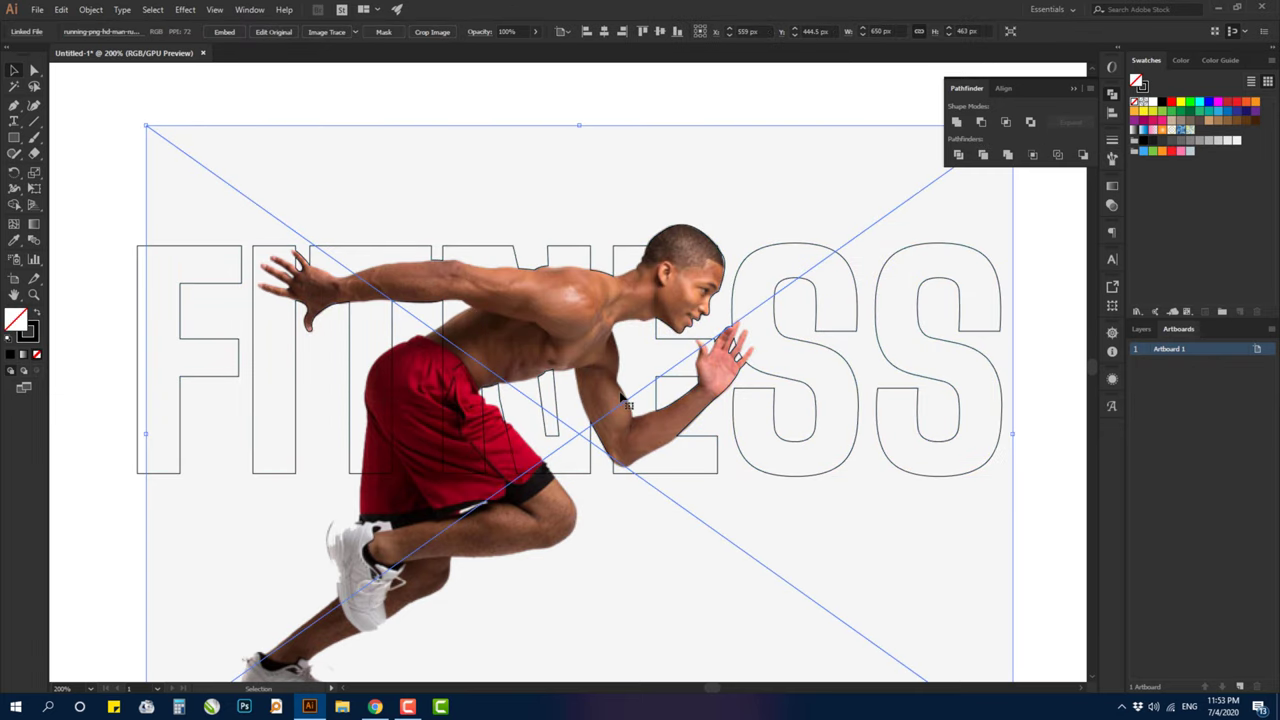
key(ctrl+minus)
key(ctrl+minus)
key(ctrl+minus)
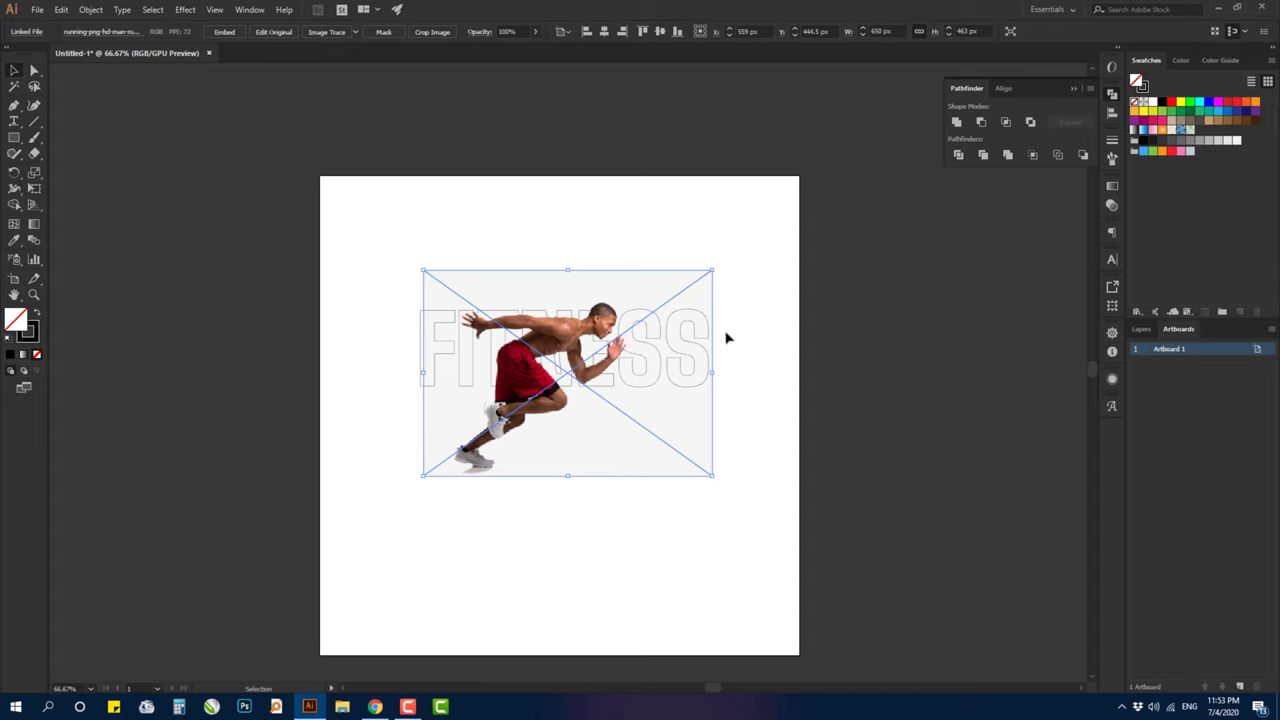
click(720, 317)
click(689, 316)
key(ctrl+8)
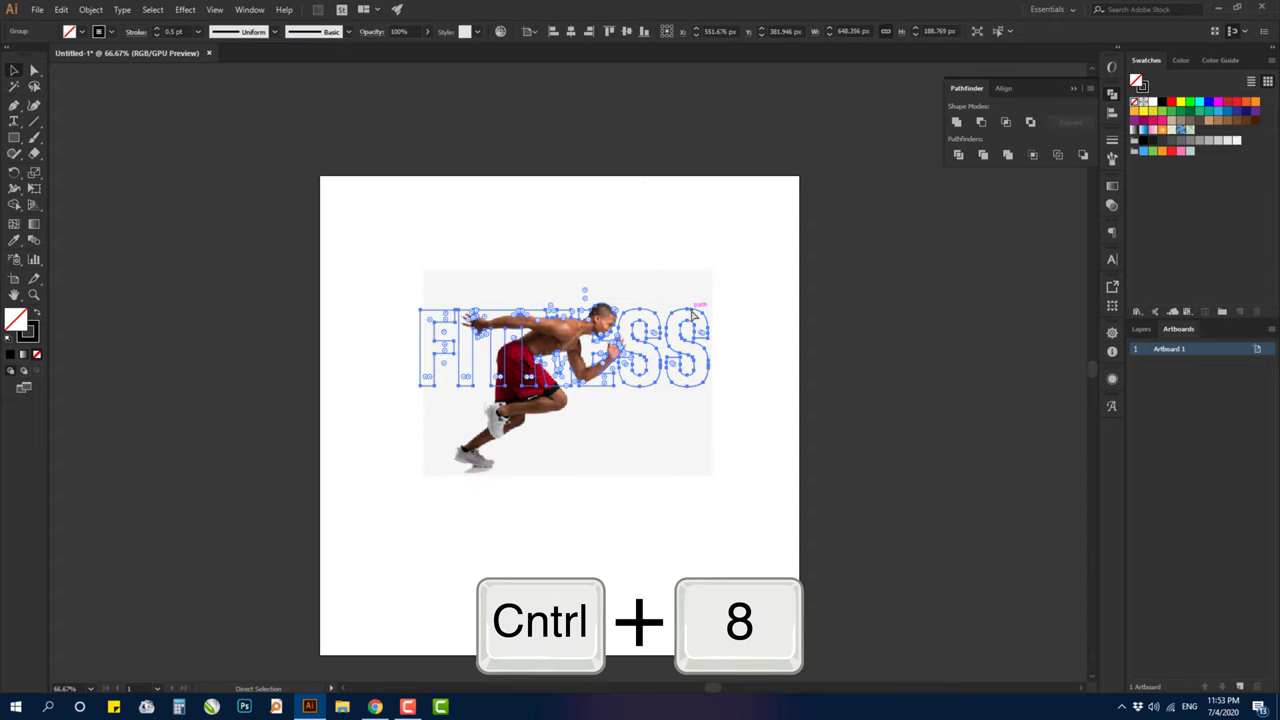
key(ctrl+8)
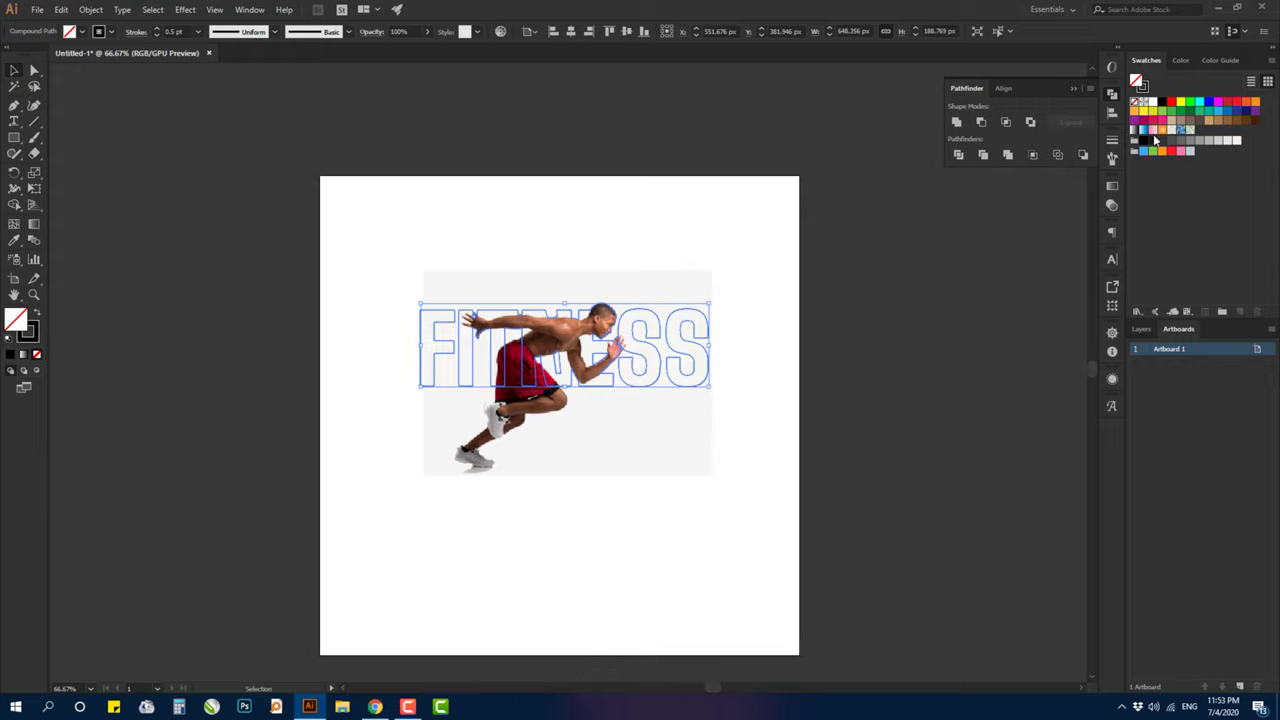
Step: Clip the runner photo inside the FITNESS compound path with Make Clipping Mask
shift+click(712, 322)
drag(617, 243, 563, 300)
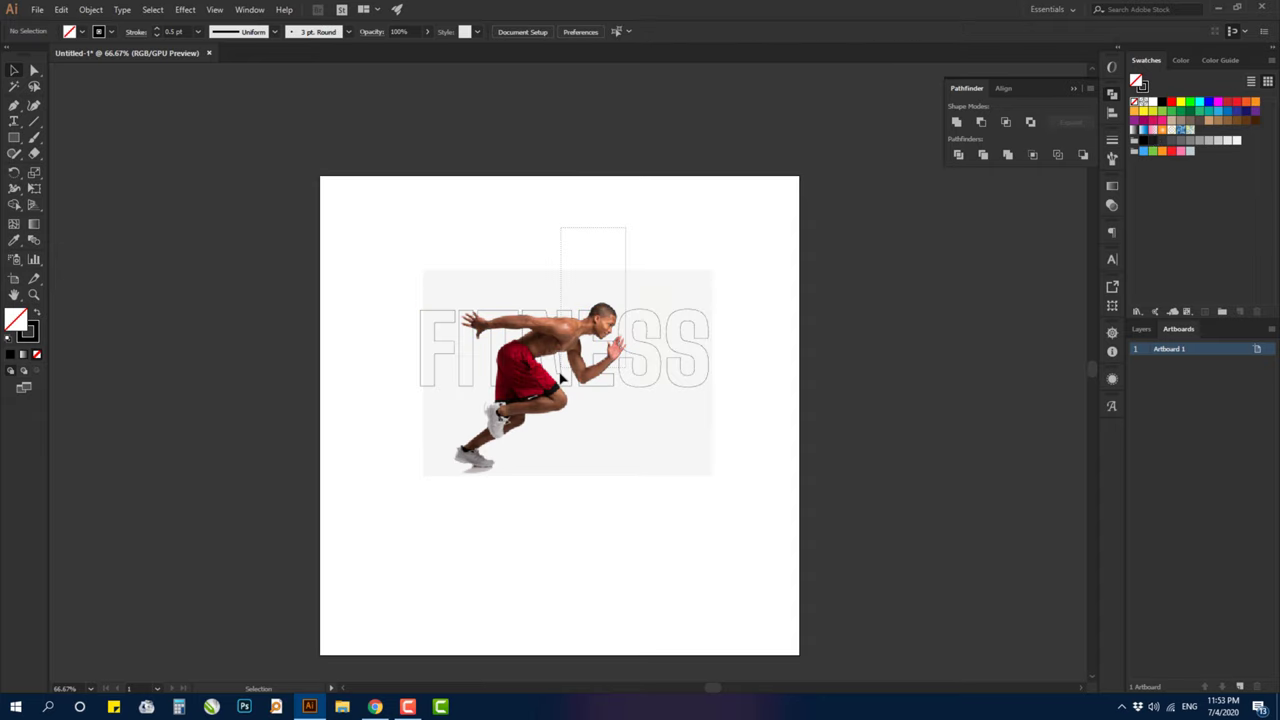
right_click(567, 340)
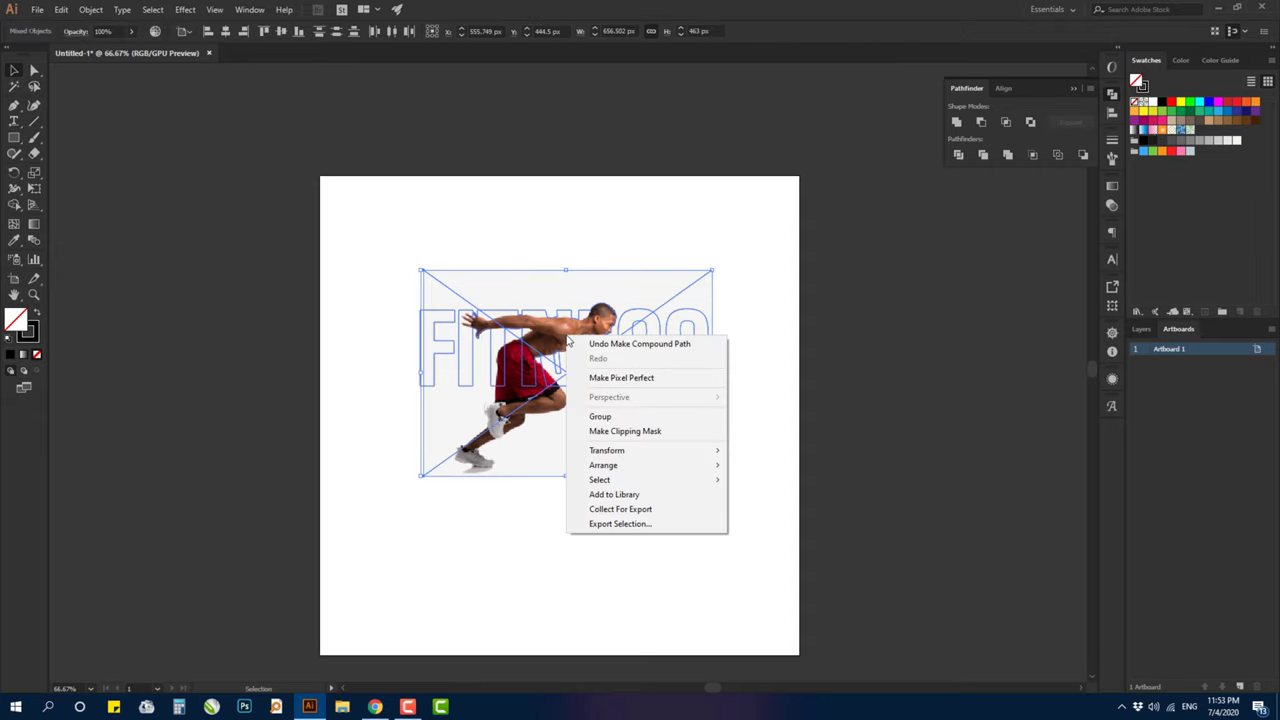
click(602, 431)
click(643, 431)
click(628, 344)
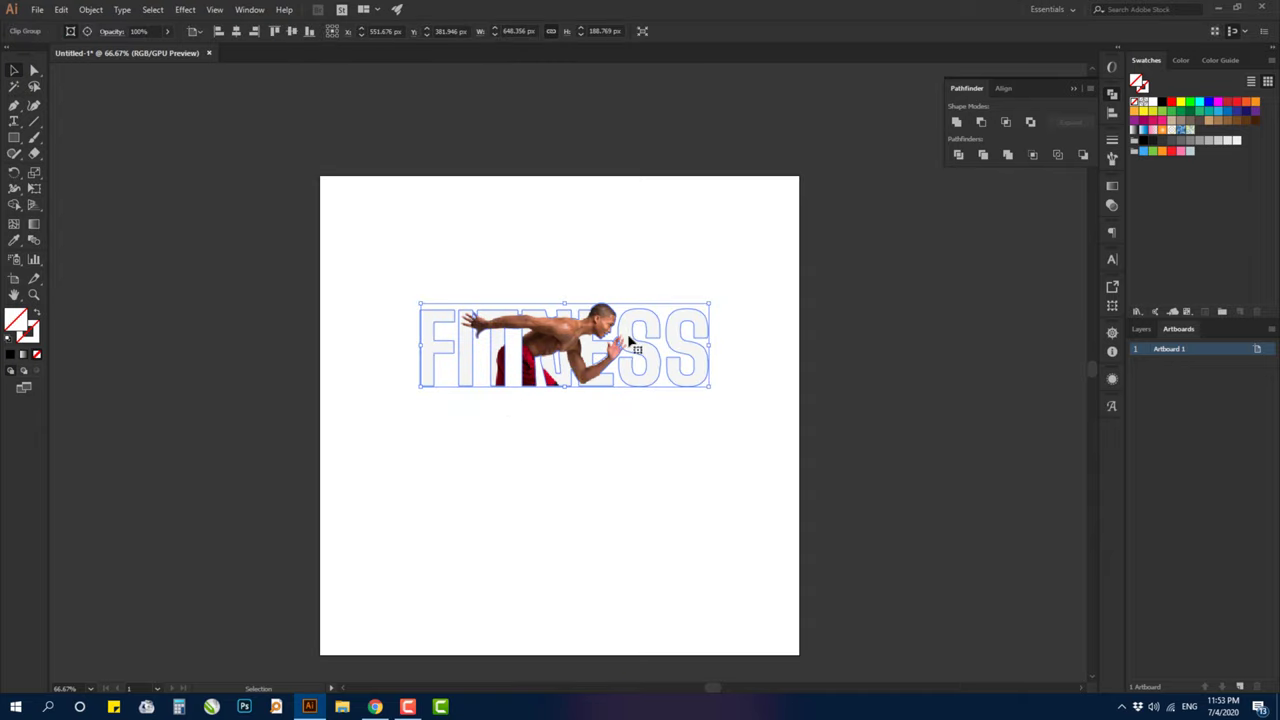
click(806, 358)
click(676, 350)
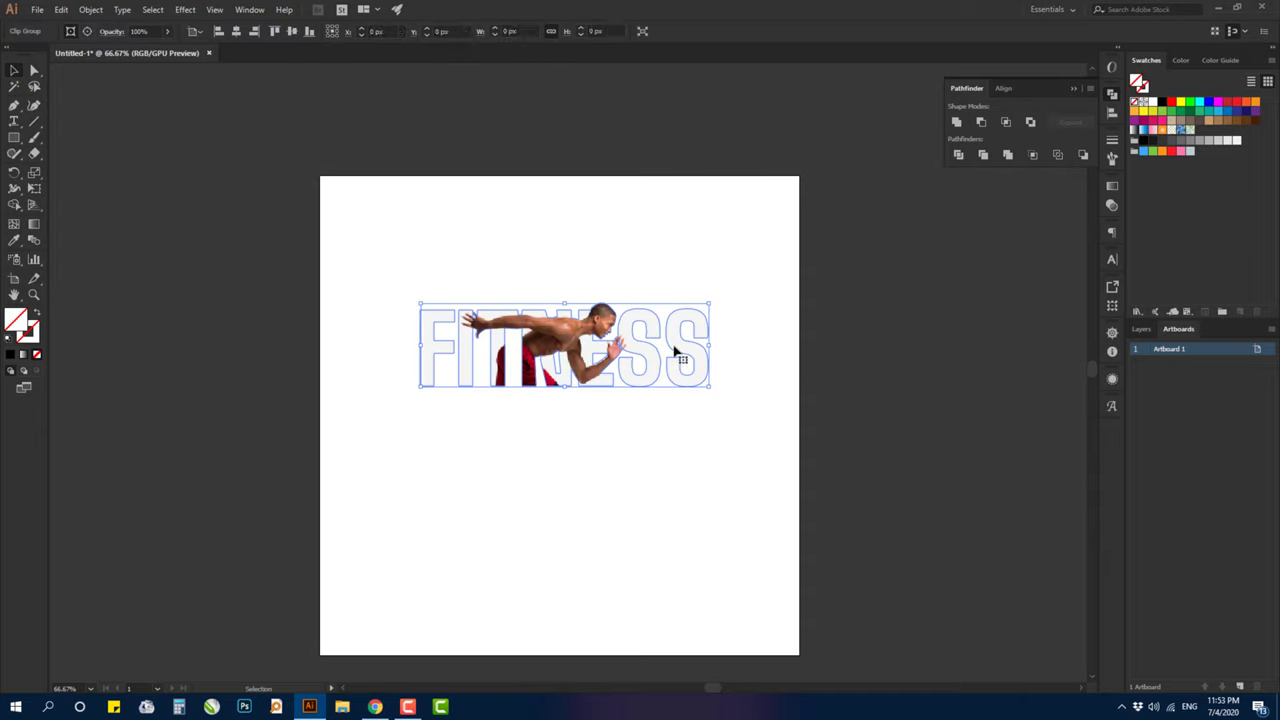
click(572, 220)
drag(574, 276, 583, 212)
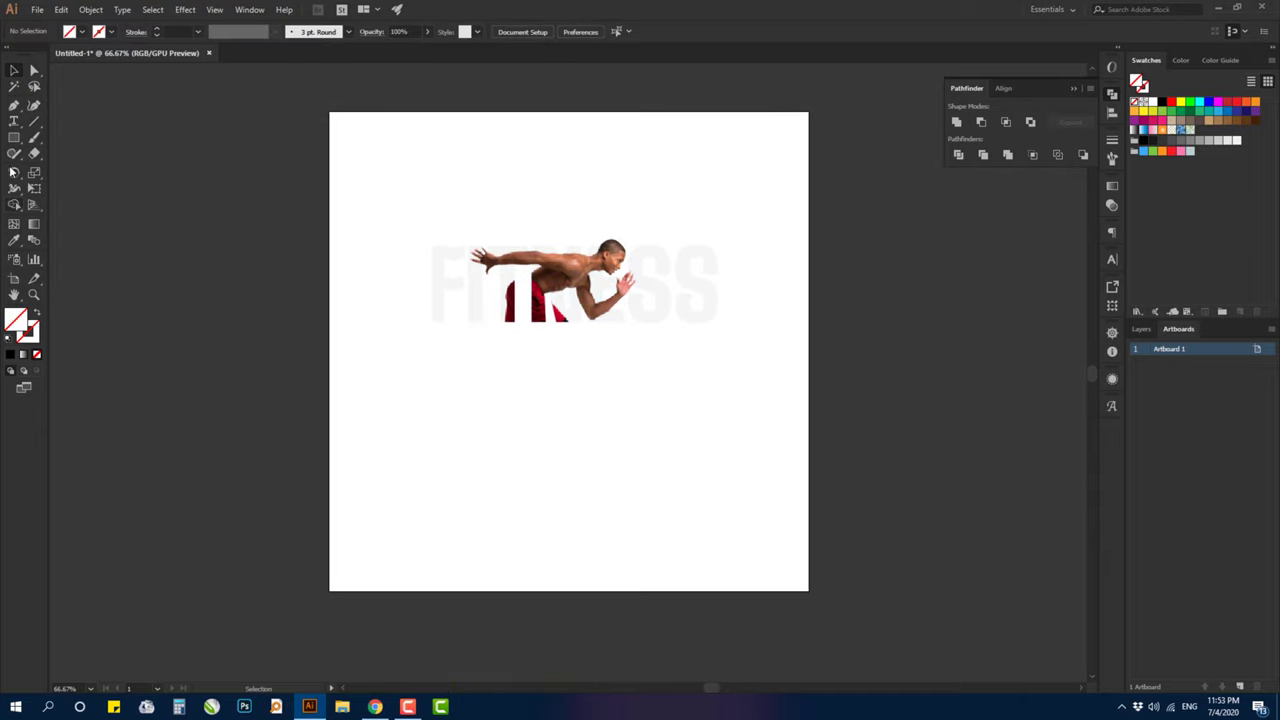
Step: Draw a 1080 x 1080 px square
click(14, 137)
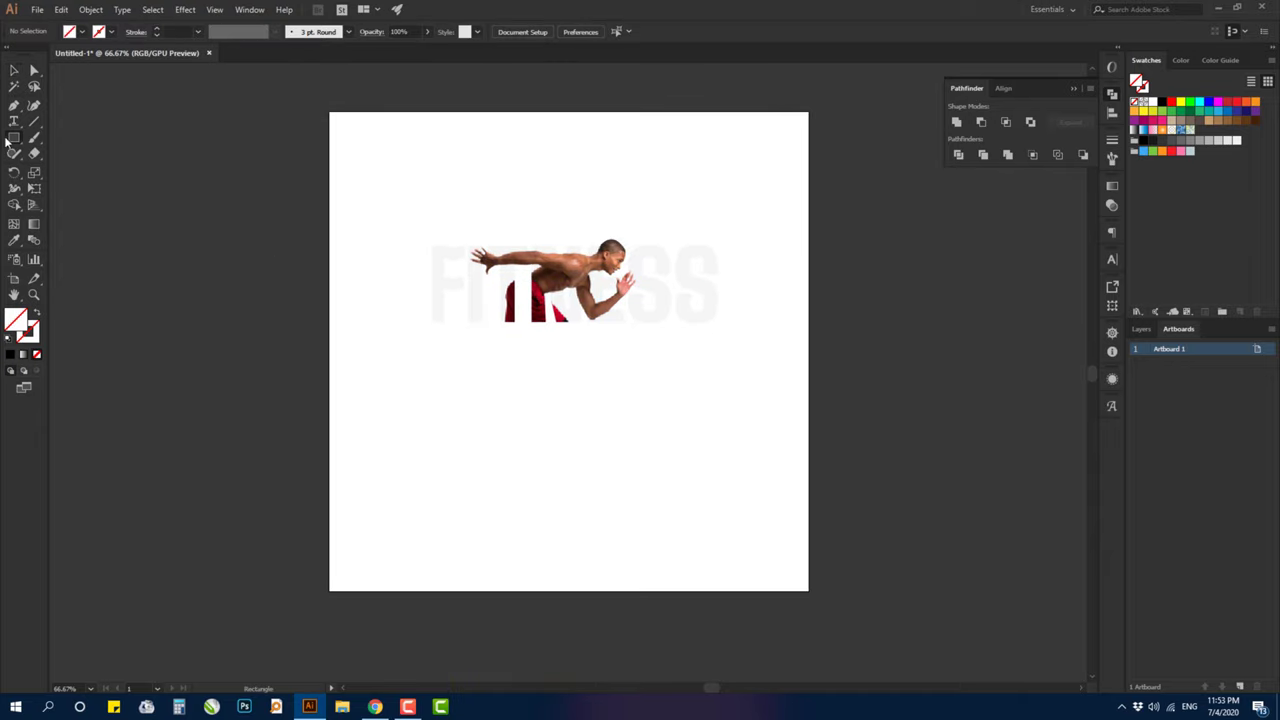
click(370, 147)
text(1080)
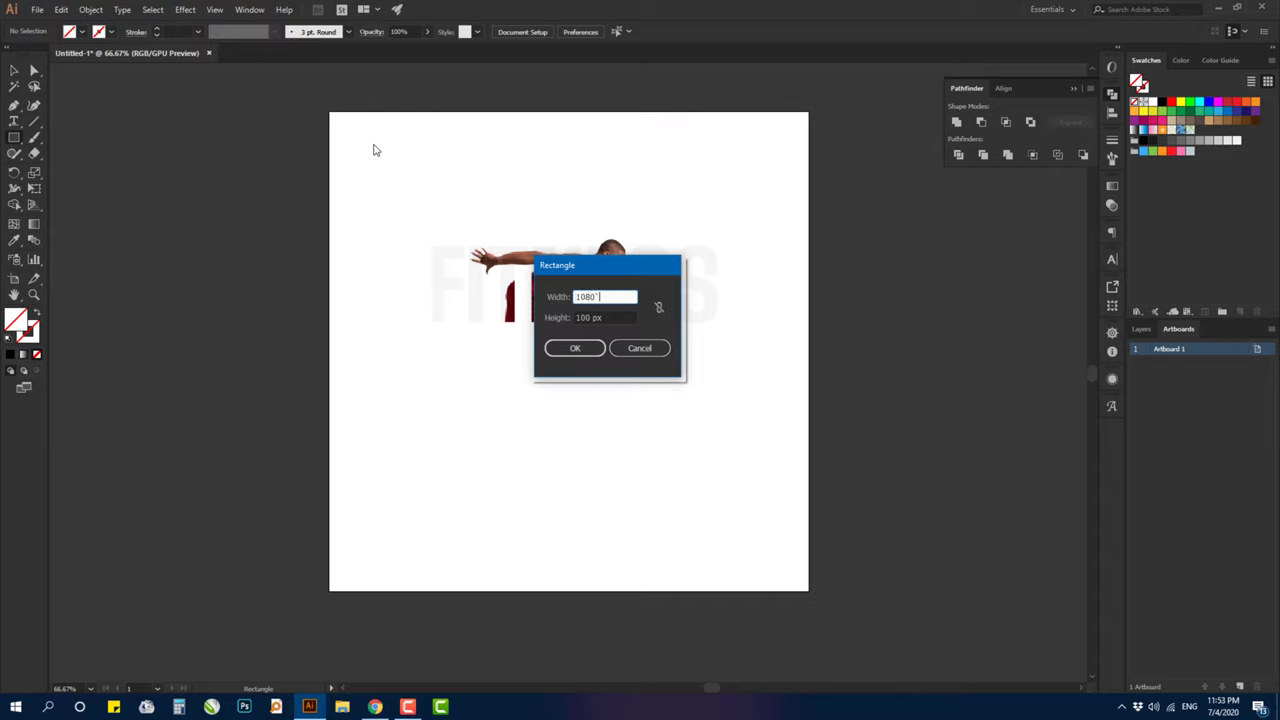
key(Tab)
text(1080)
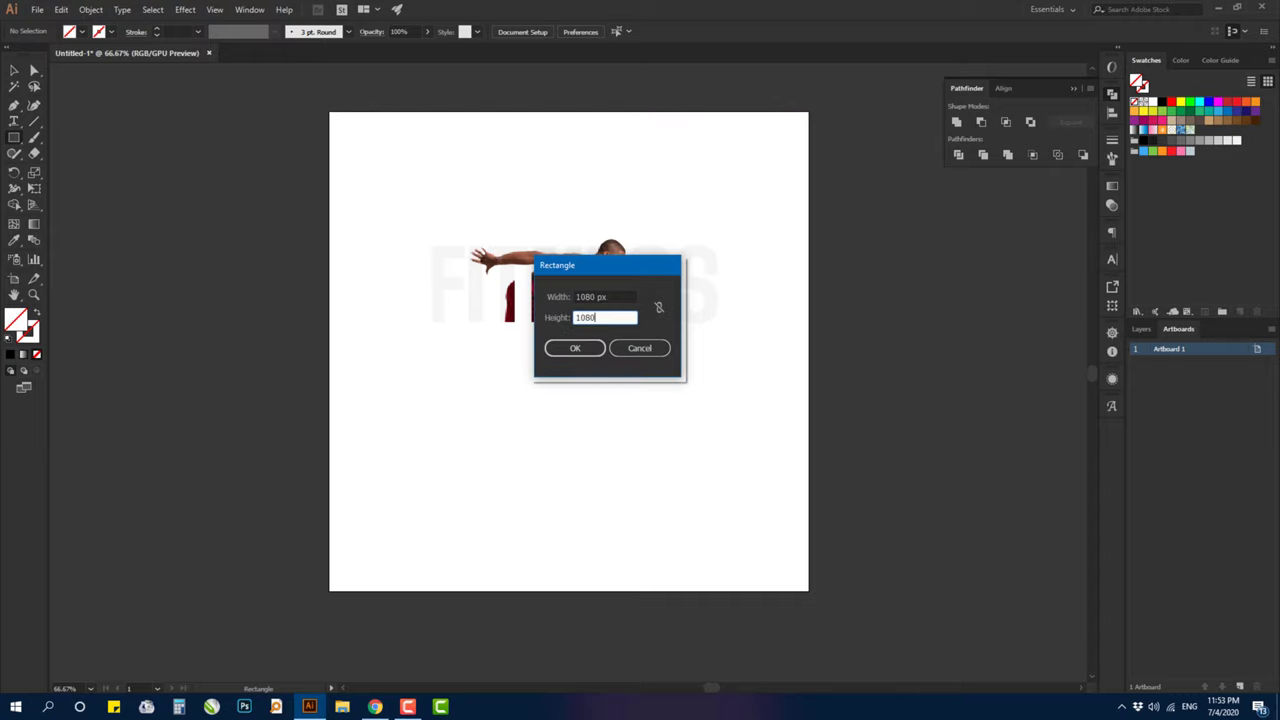
key(Return)
Step: Centre the square, fill it with the orange radial gradient, send it back, and enlarge FITNESS
click(571, 31)
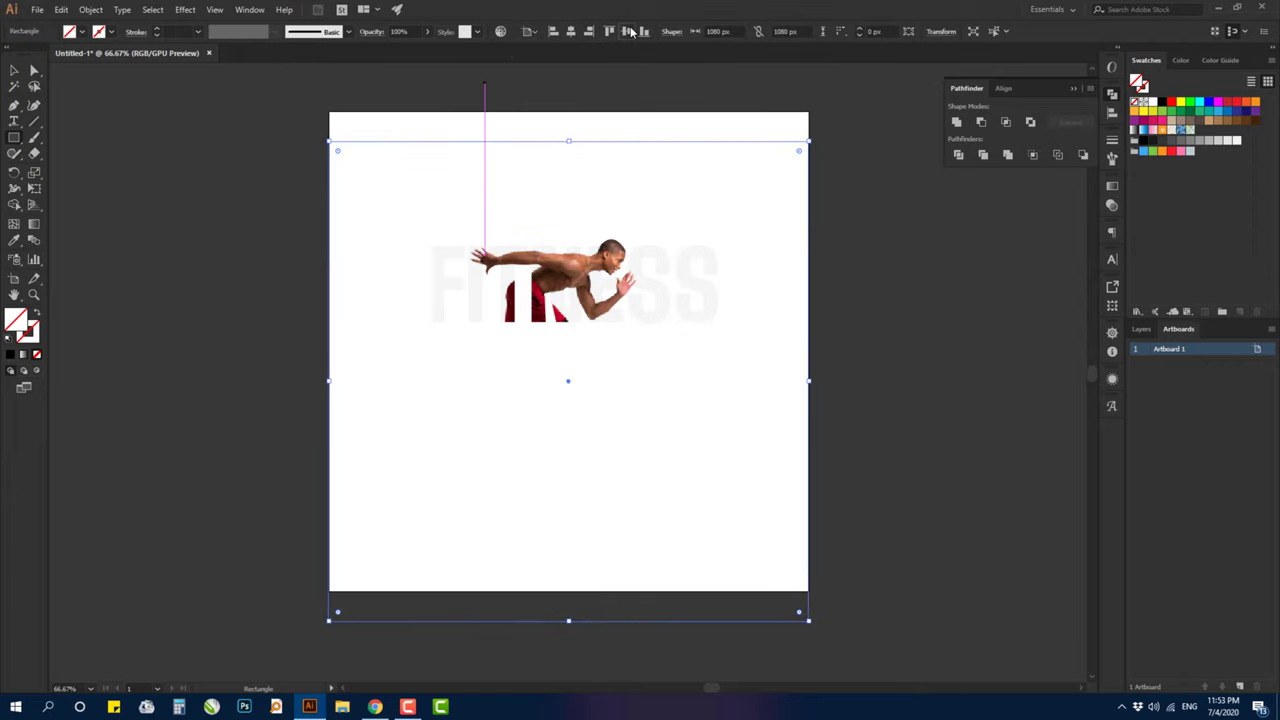
click(627, 31)
click(1160, 131)
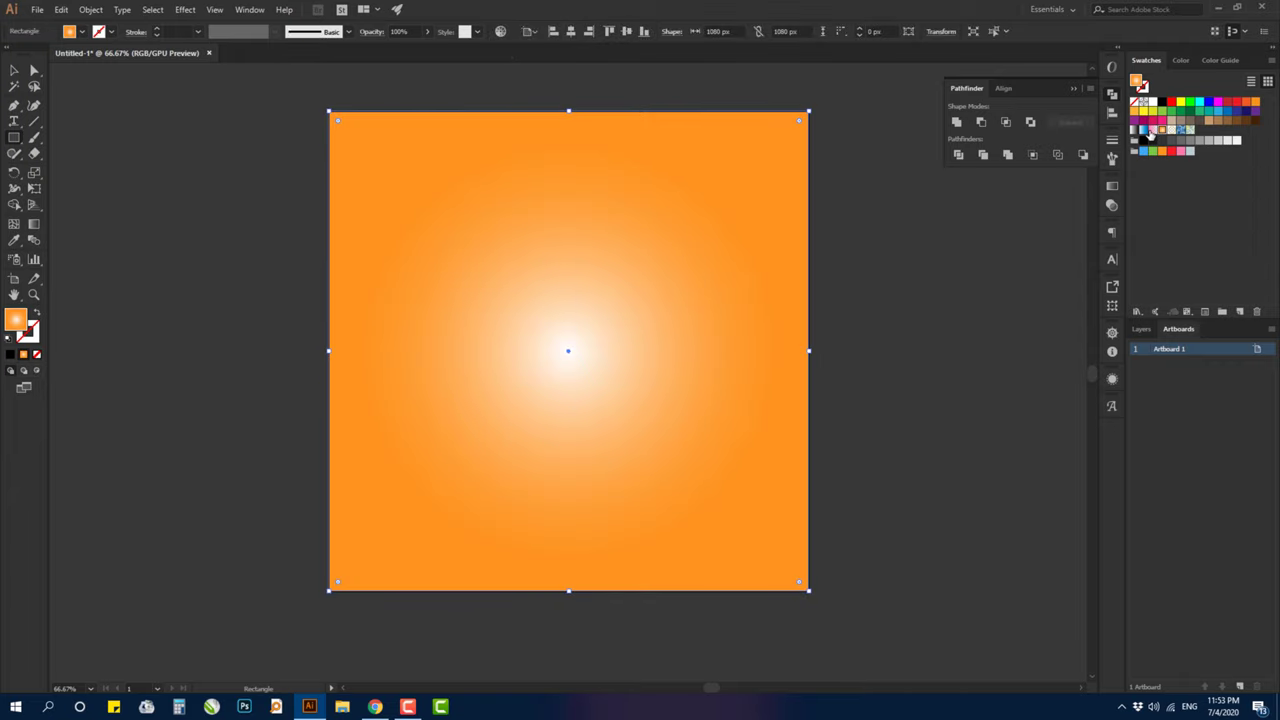
key(ctrl+shift+bracketleft)
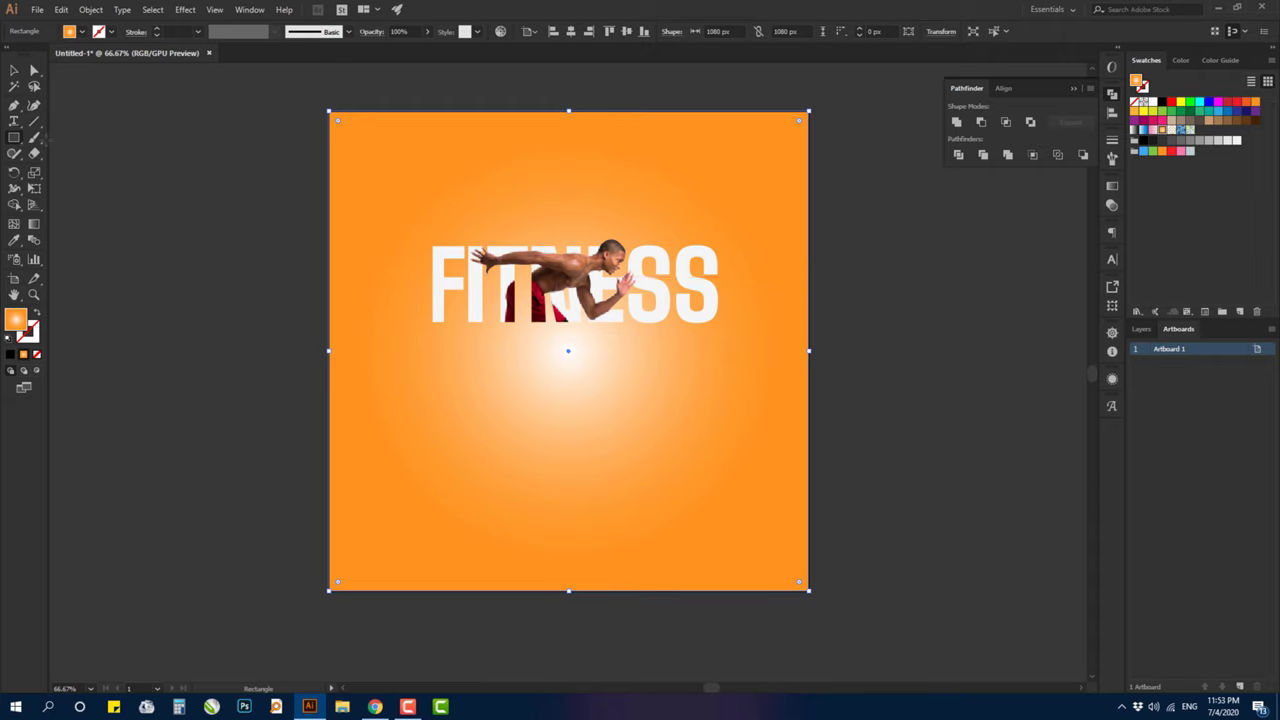
click(14, 70)
mouse_move(678, 272)
mouse_down()
mouse_move(678, 312)
mouse_move(766, 243)
mouse_up()
click(877, 273)
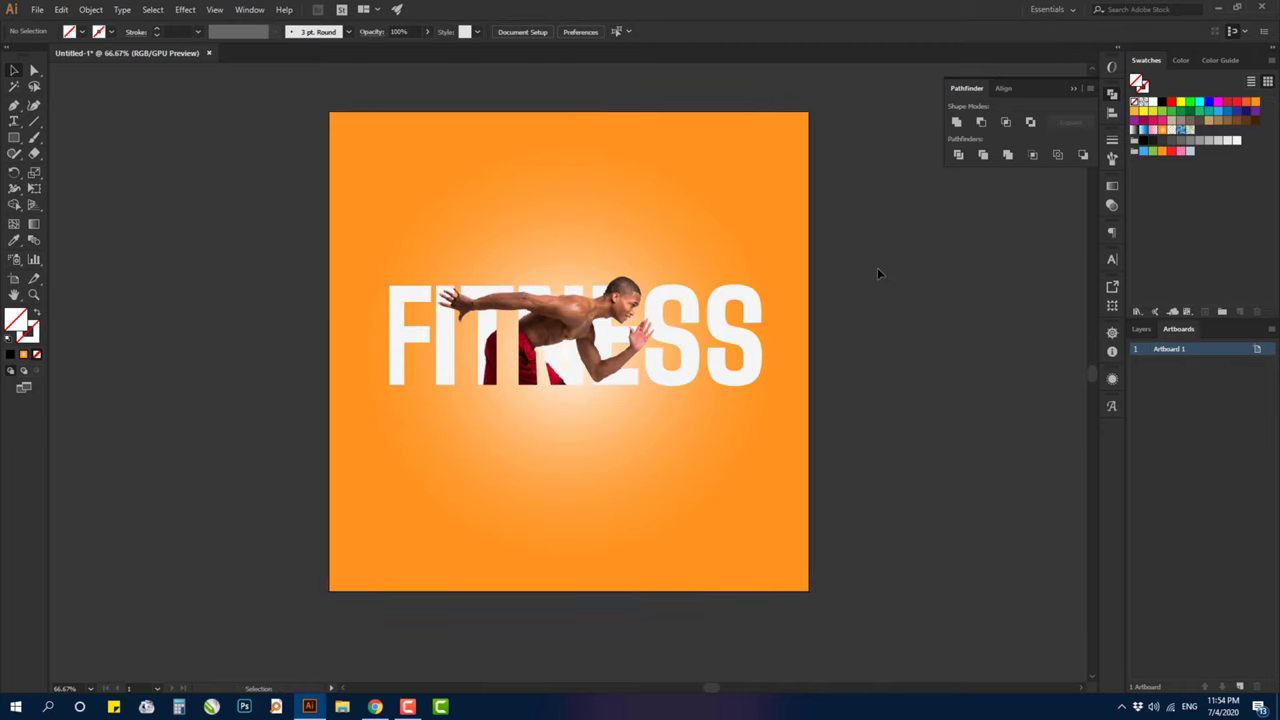
Step: Select the FITNESS lettering and add a Drop Shadow effect with preview enabled
click(735, 262)
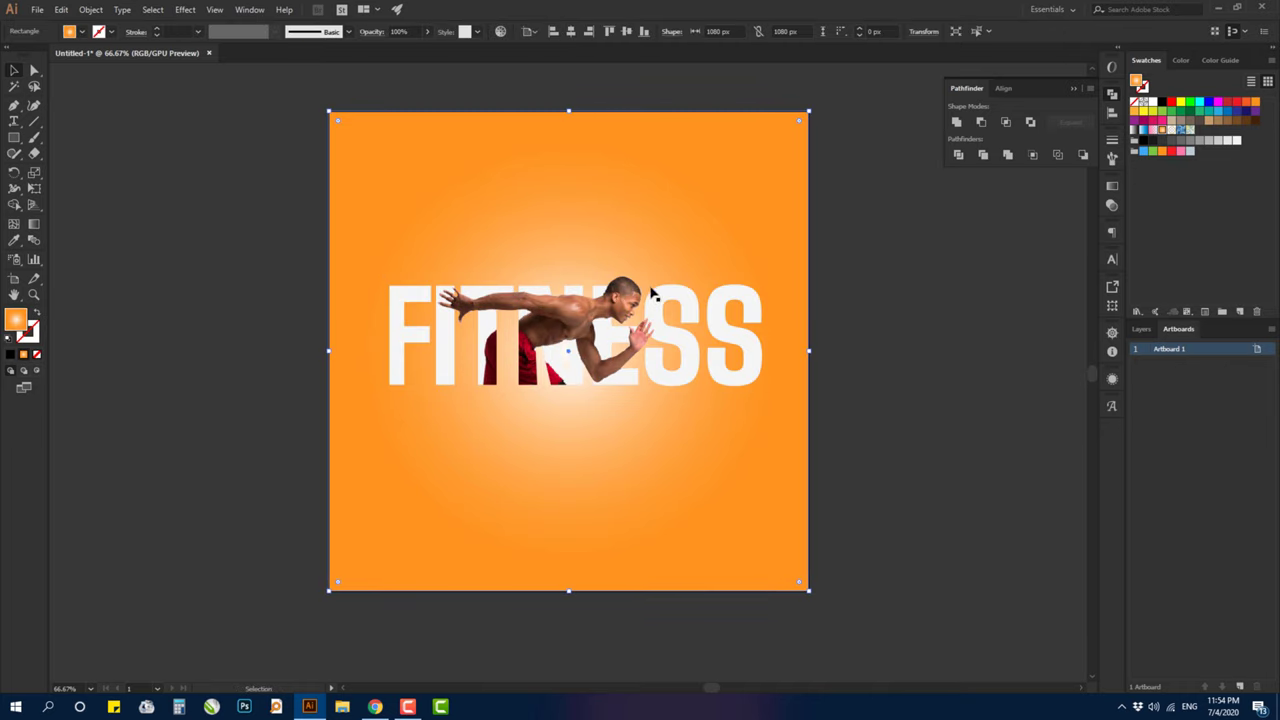
click(656, 300)
click(214, 9)
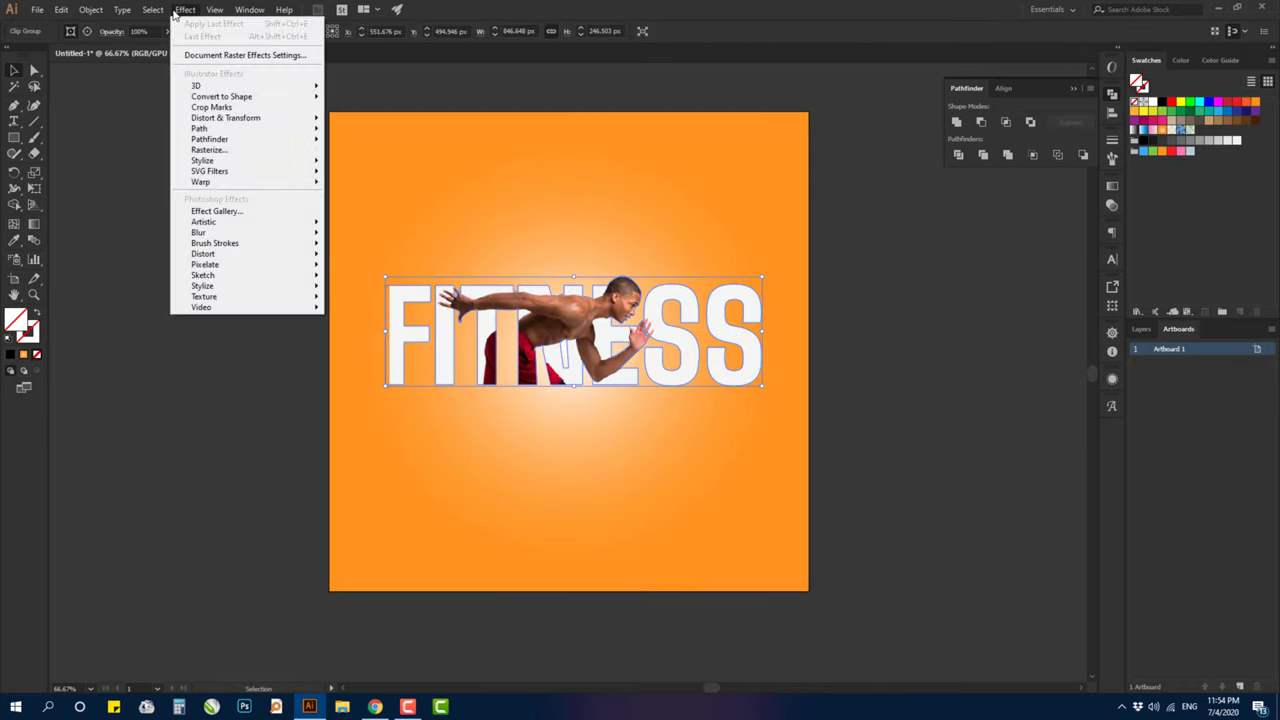
mouse_move(202, 160)
click(355, 161)
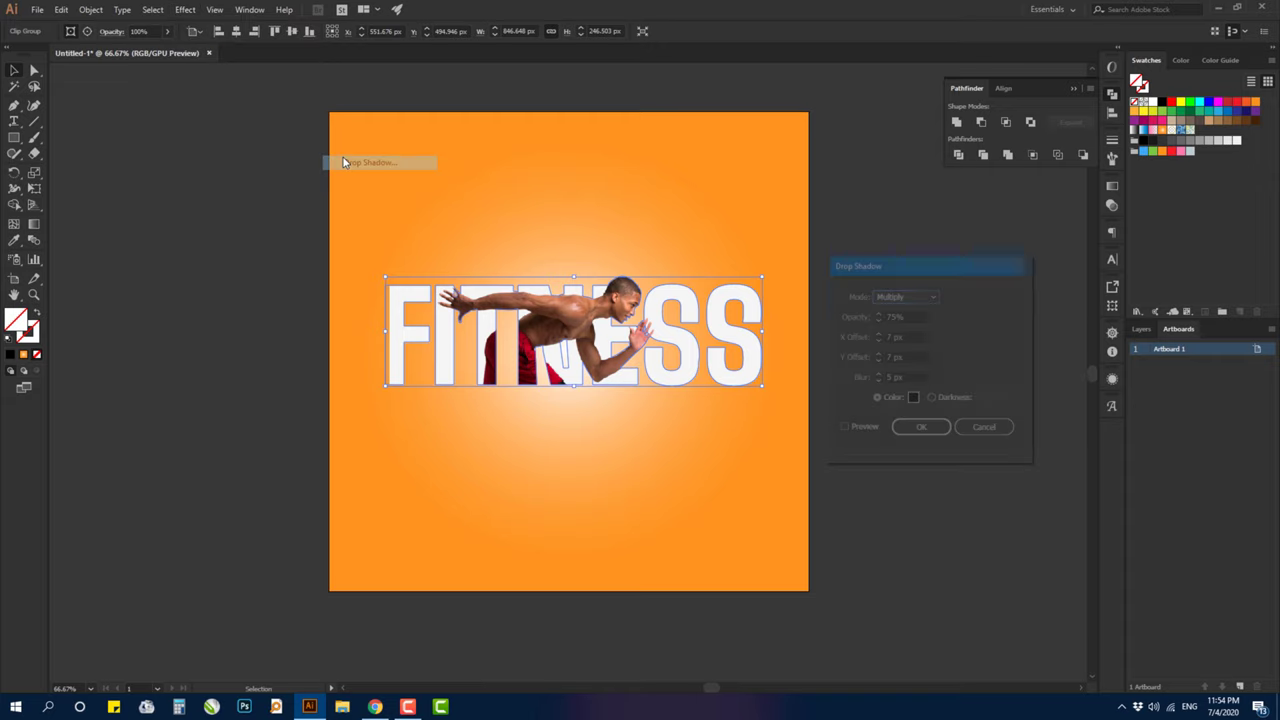
click(843, 429)
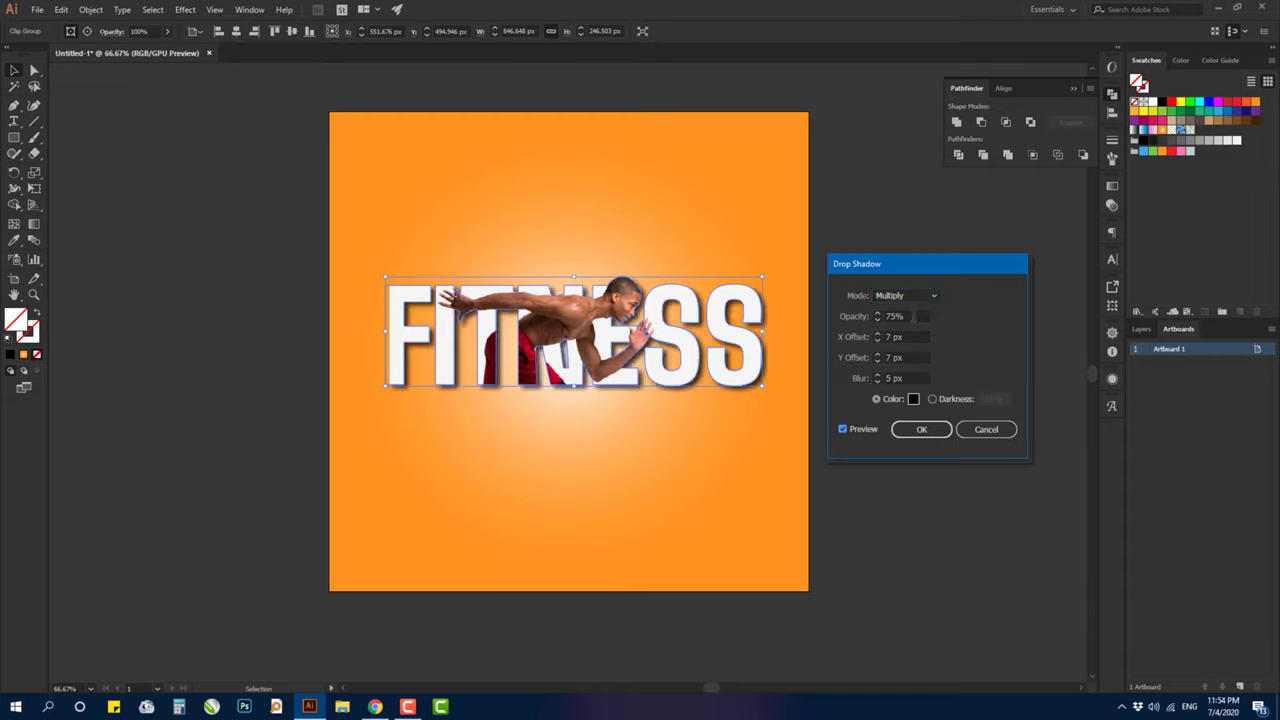
Step: Apply the shadow with 20% opacity, 2 px X and Y offsets and 3 px blur
click(900, 316)
text(20)
key(Tab)
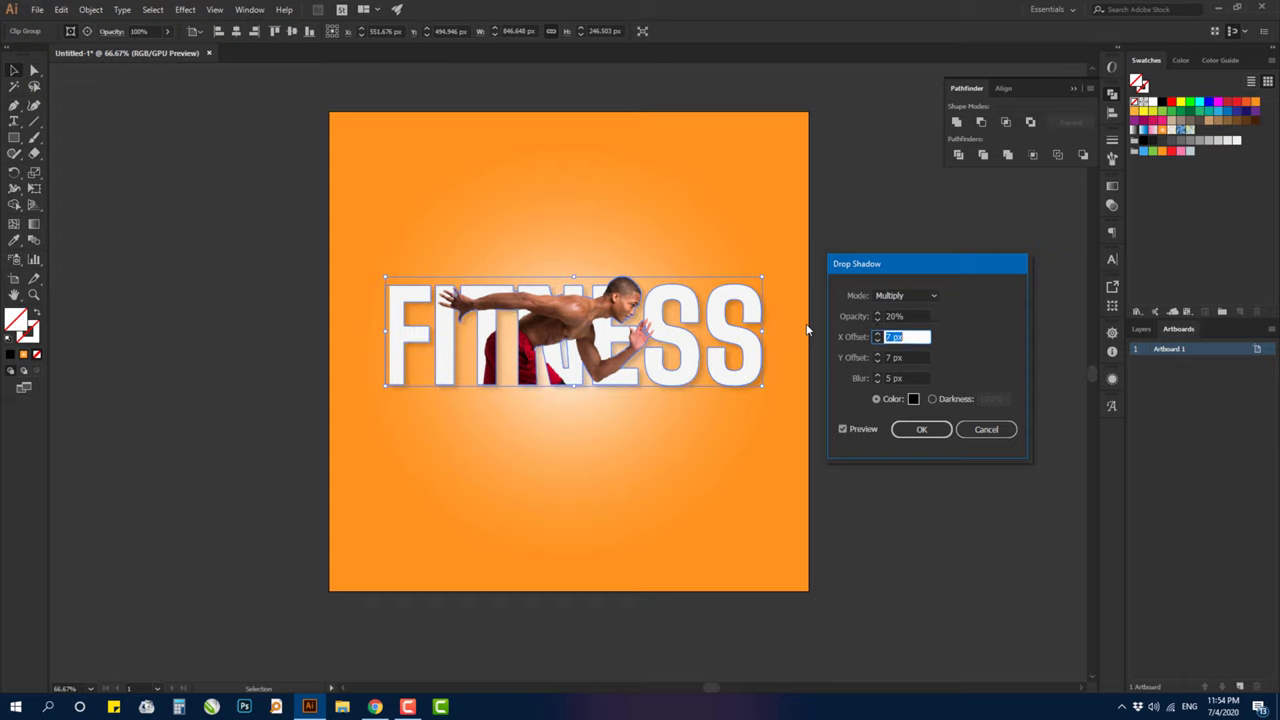
text(2)
key(Tab)
text(2)
key(Tab)
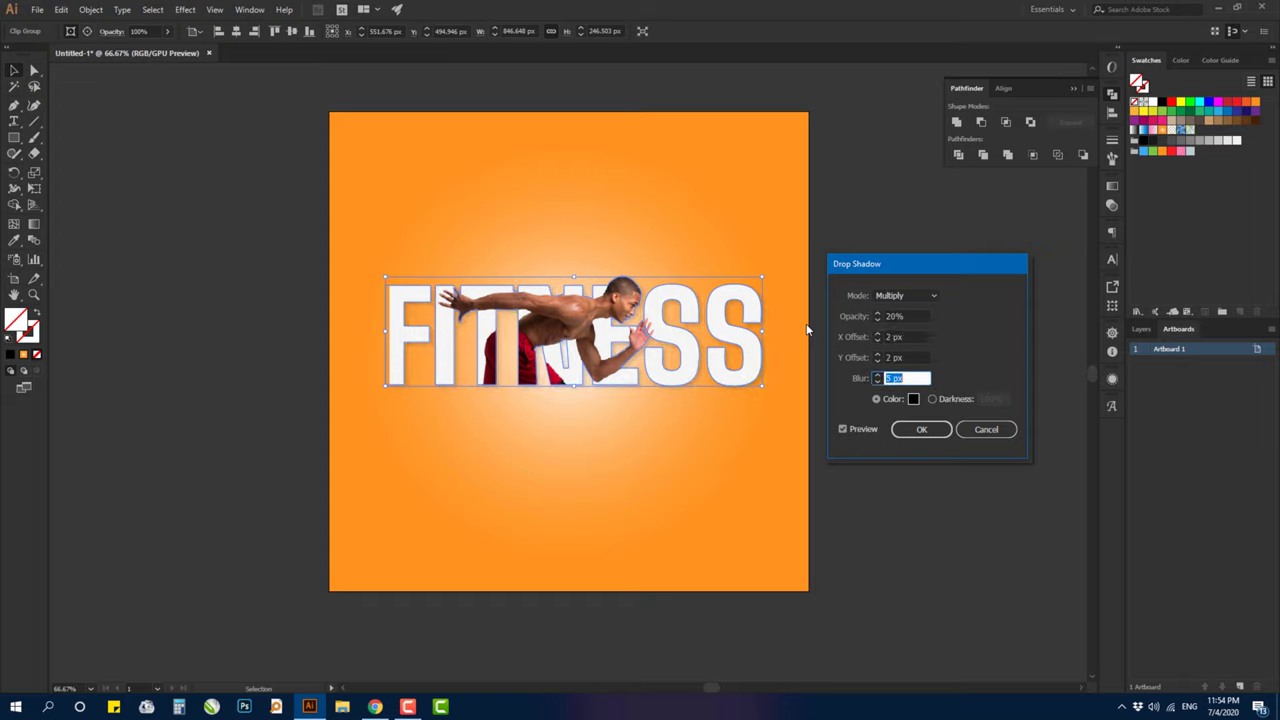
text(3)
key(Tab)
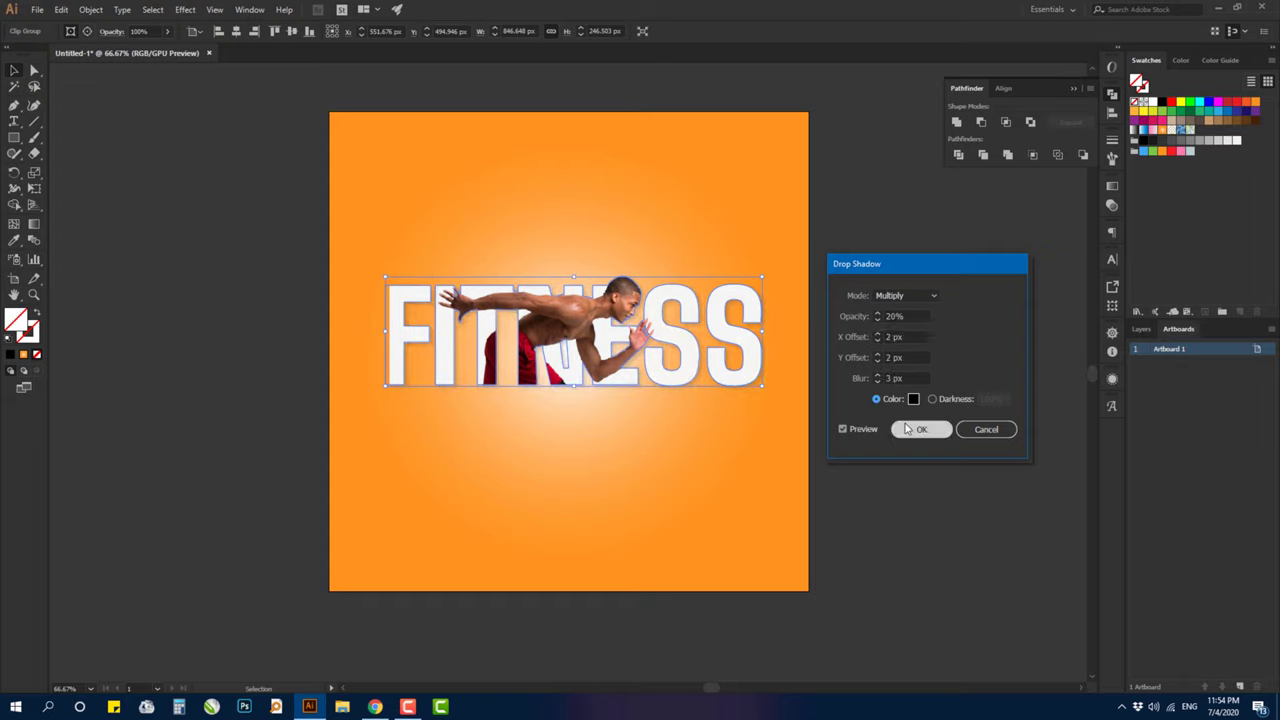
click(921, 429)
click(877, 371)
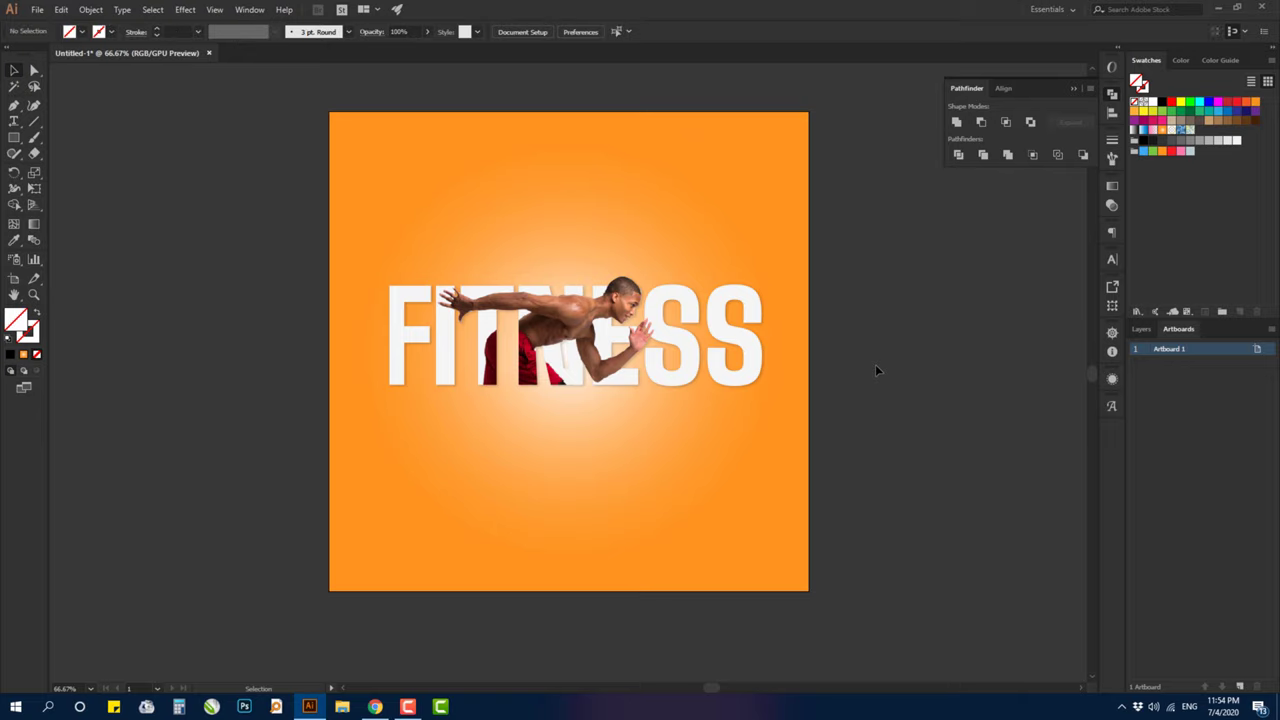
key(ctrl+minus)
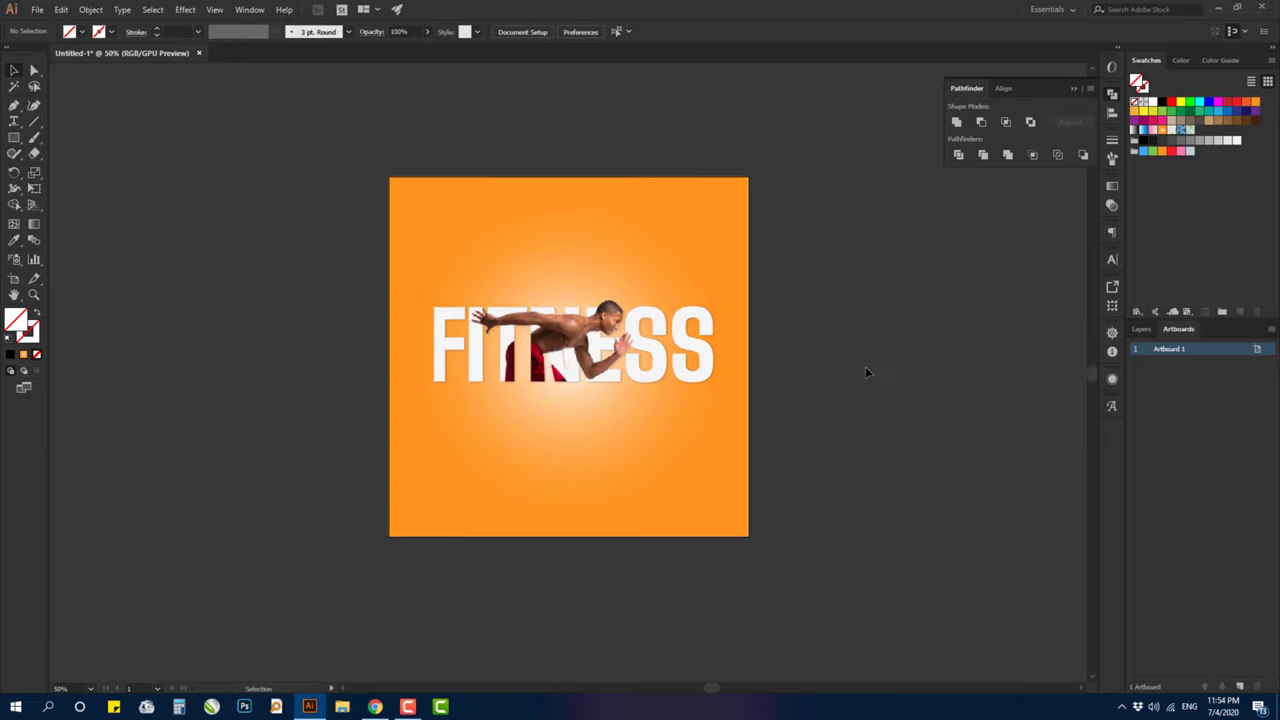
drag(839, 397, 827, 378)
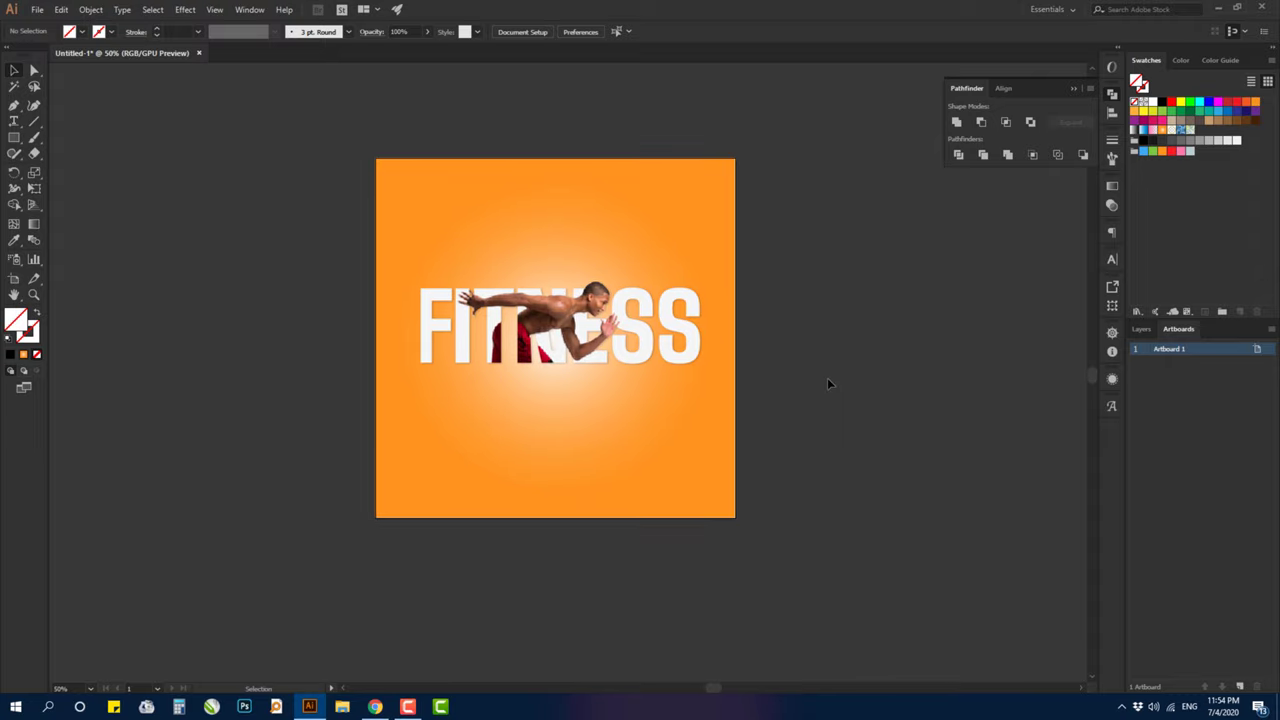
click(1110, 94)
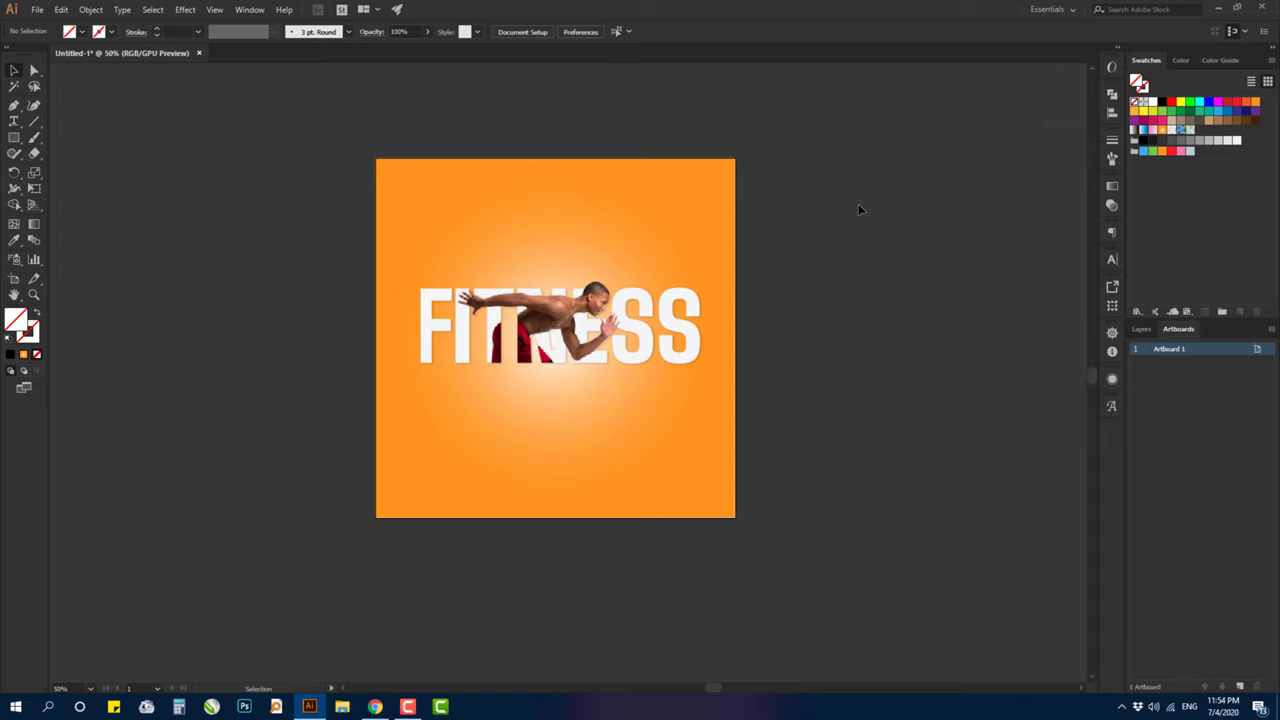